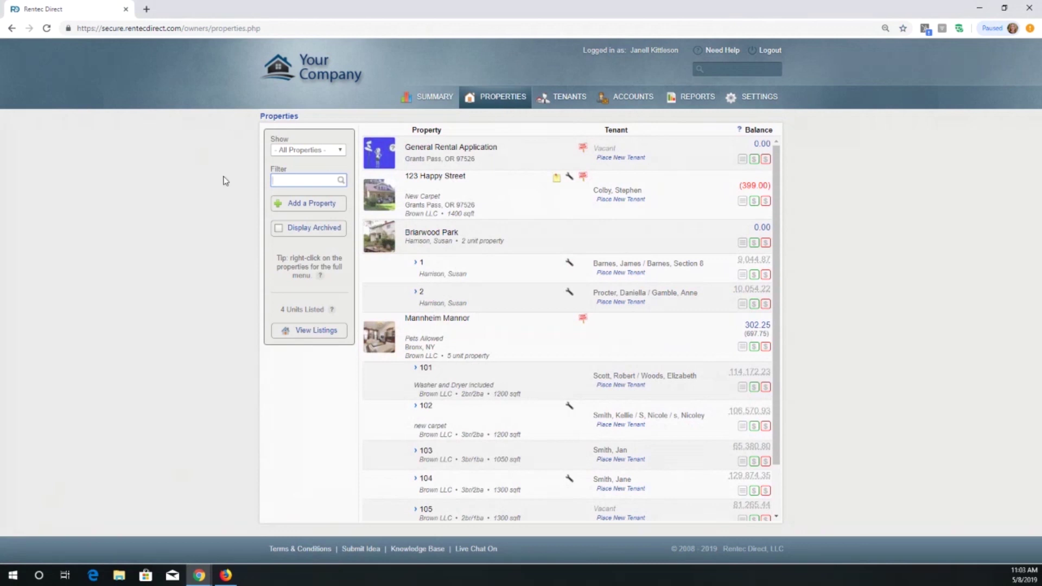
- Filter the property list by 123 and open the workorders of 123 Happy Street
left_click(308, 180)
type("123")
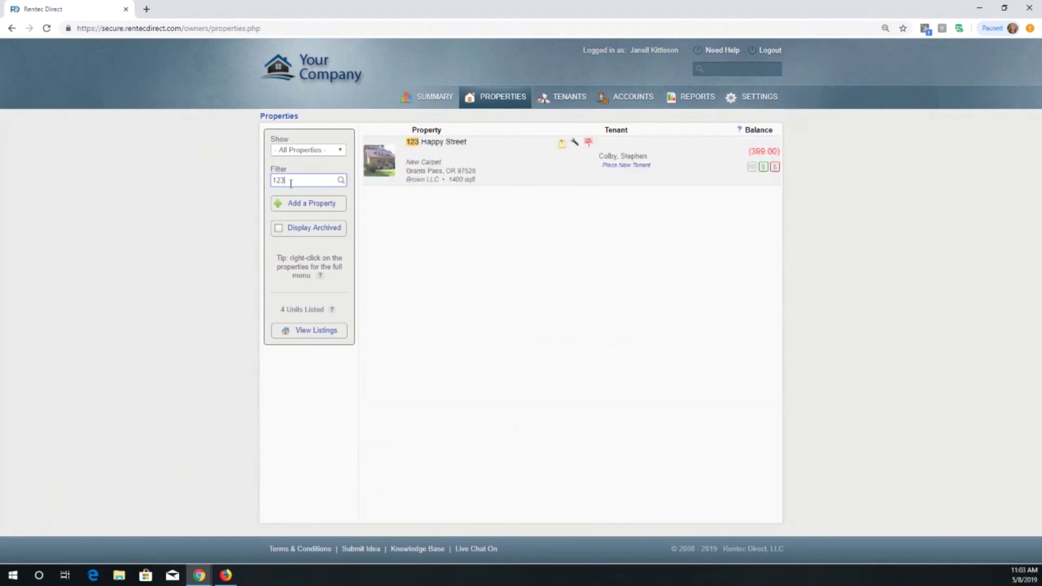
left_click(751, 169)
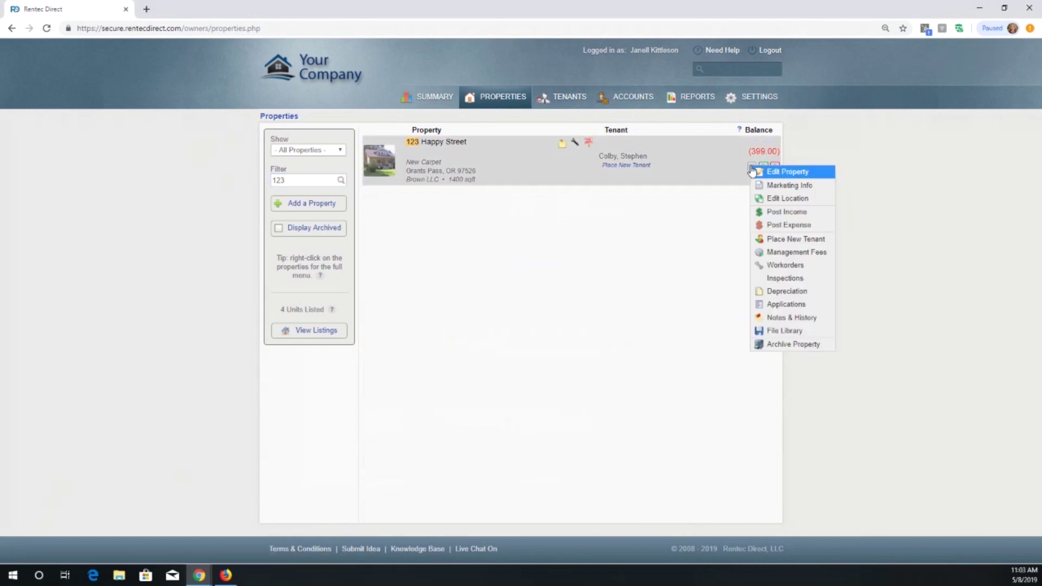
left_click(778, 269)
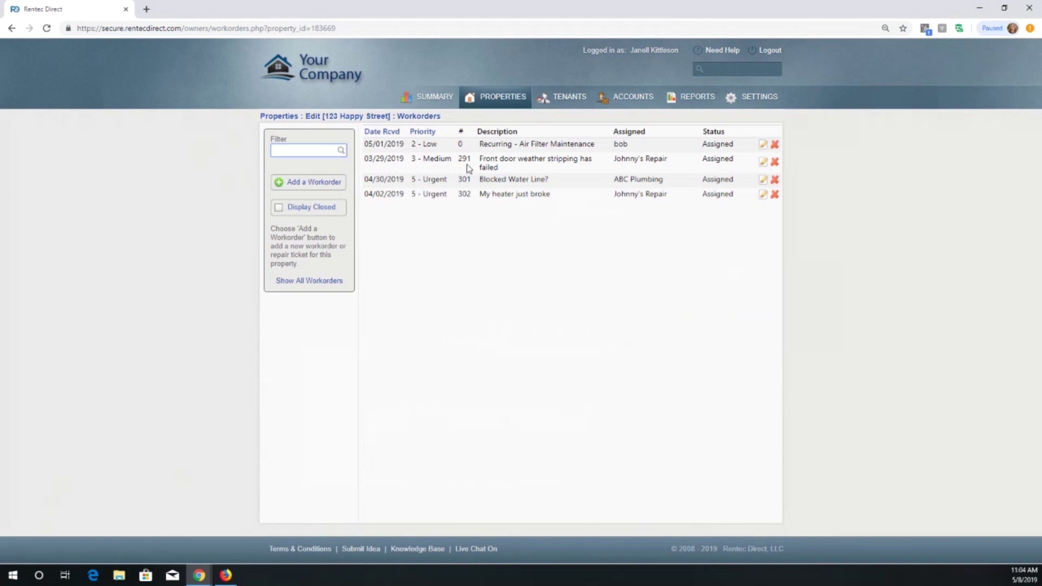
- Display the closed workorders of 123 Happy Street, and hide them again after viewing
left_click(279, 210)
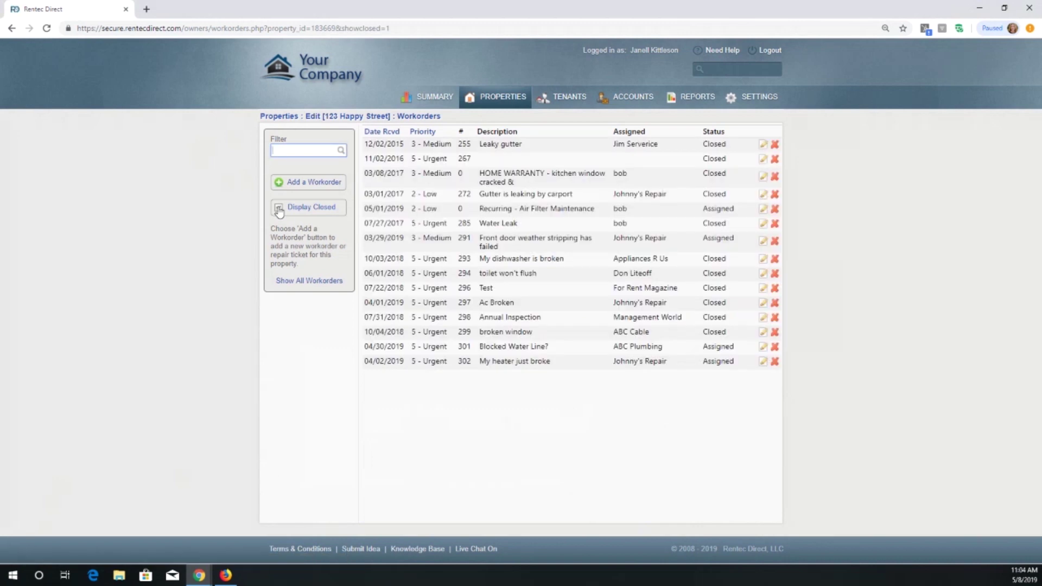
left_click(279, 209)
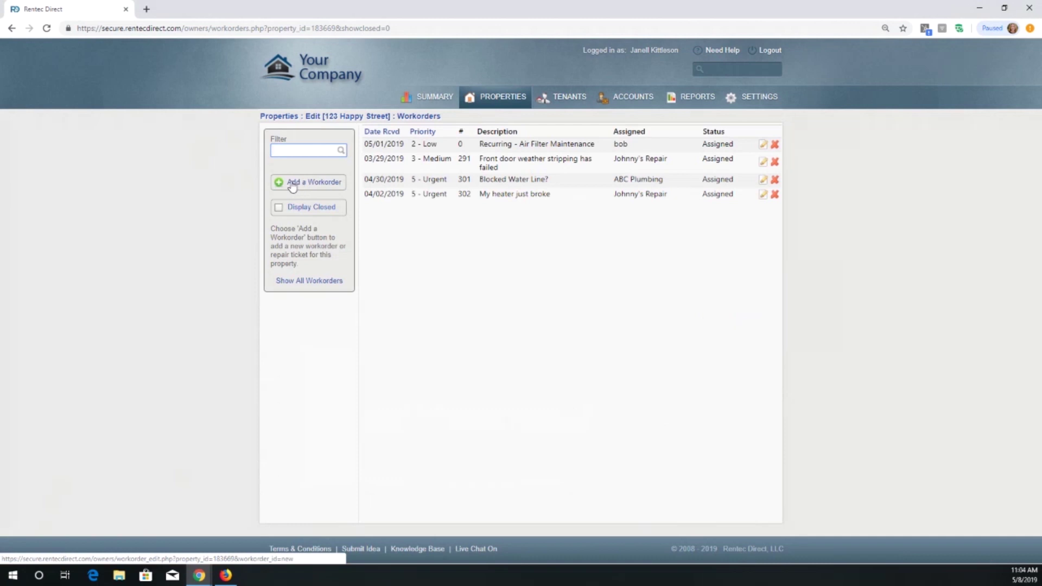
- Start a new workorder for 123 Happy Street and examine its information fields, visibility options, dates and file attachments section
left_click(292, 186)
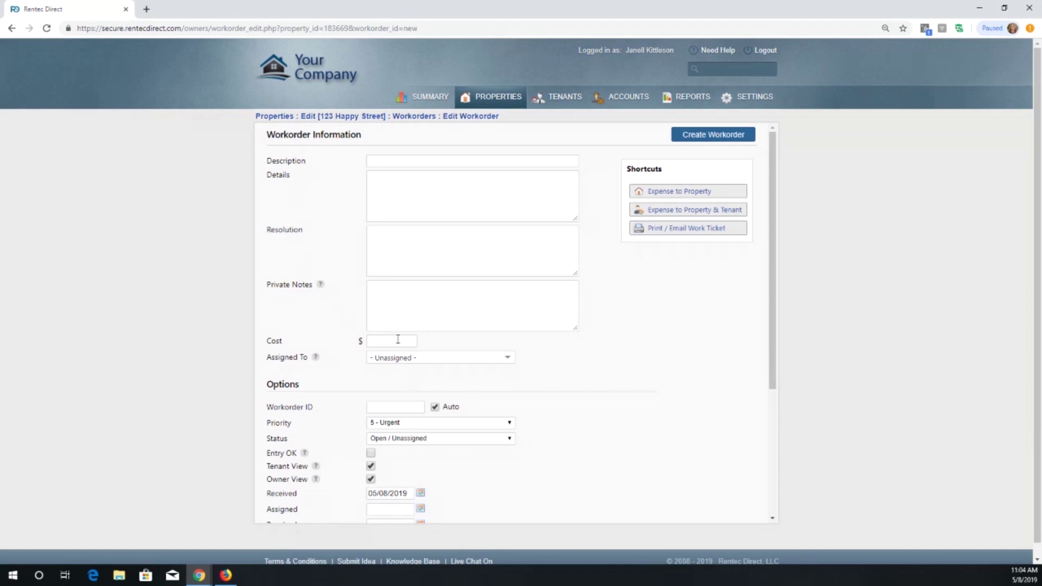
left_click(372, 466)
left_click(372, 466)
left_click(371, 466)
scroll(611, 465, "down", 5)
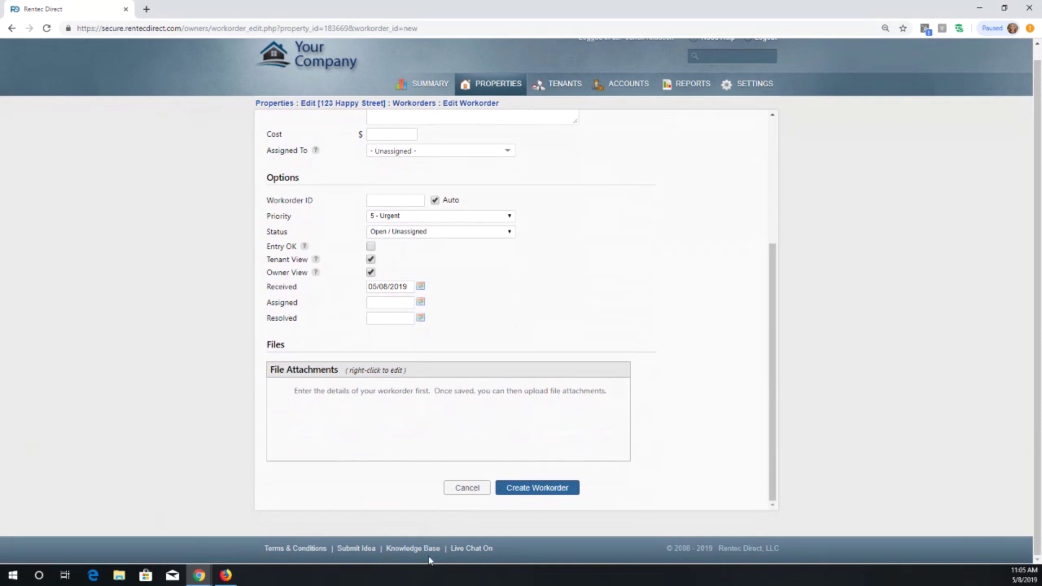
scroll(340, 418, "up", 1)
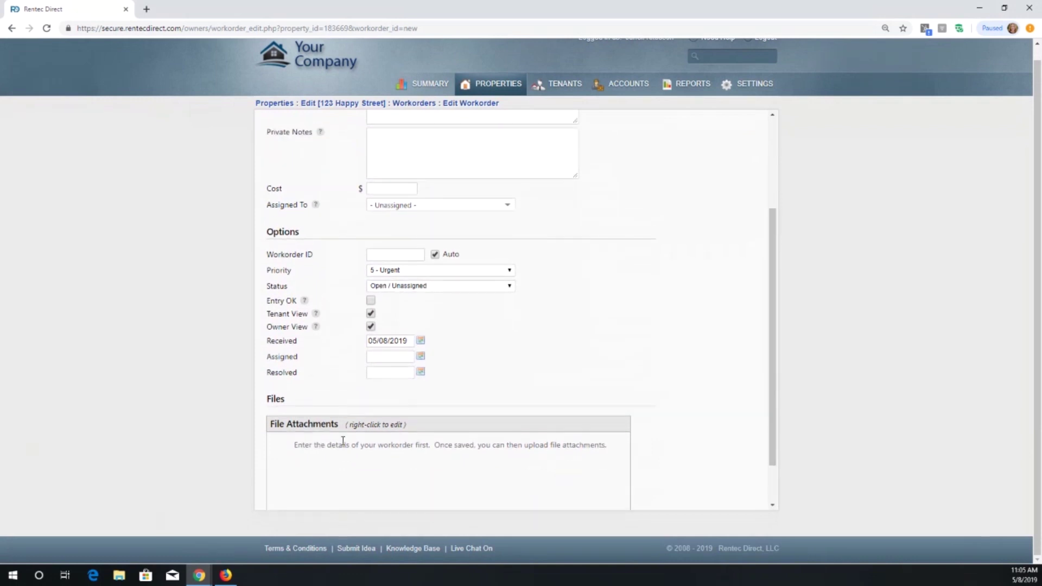
scroll(343, 441, "down", 1)
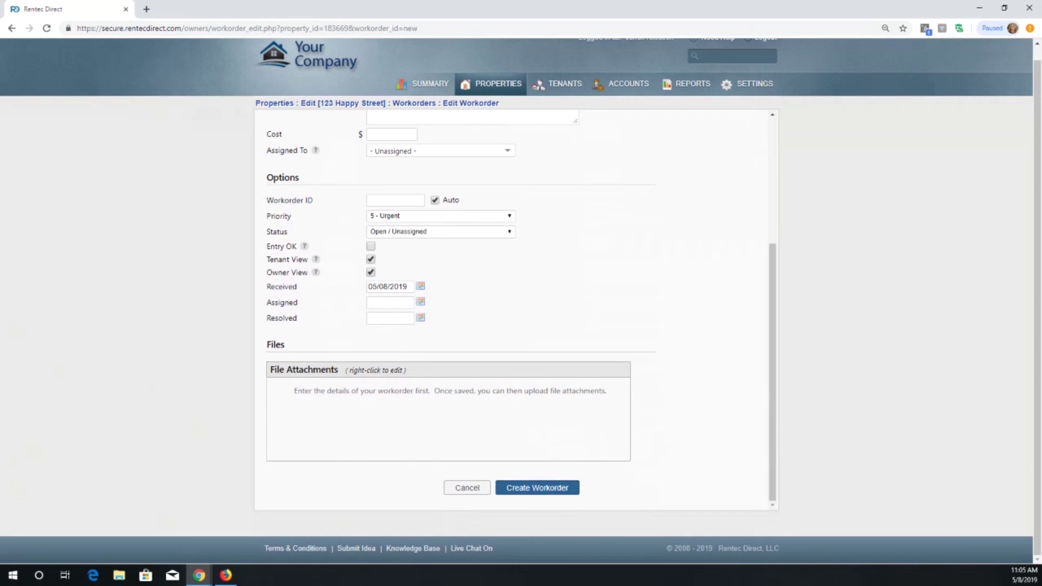
scroll(764, 393, "up", 5)
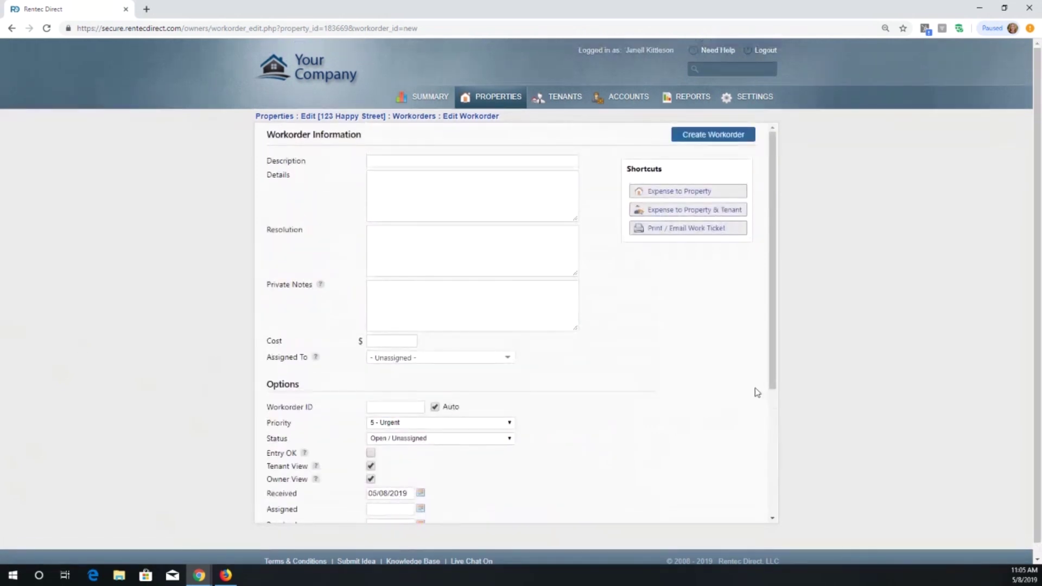
scroll(751, 283, "down", 2)
scroll(708, 239, "up", 2)
scroll(768, 229, "down", 1)
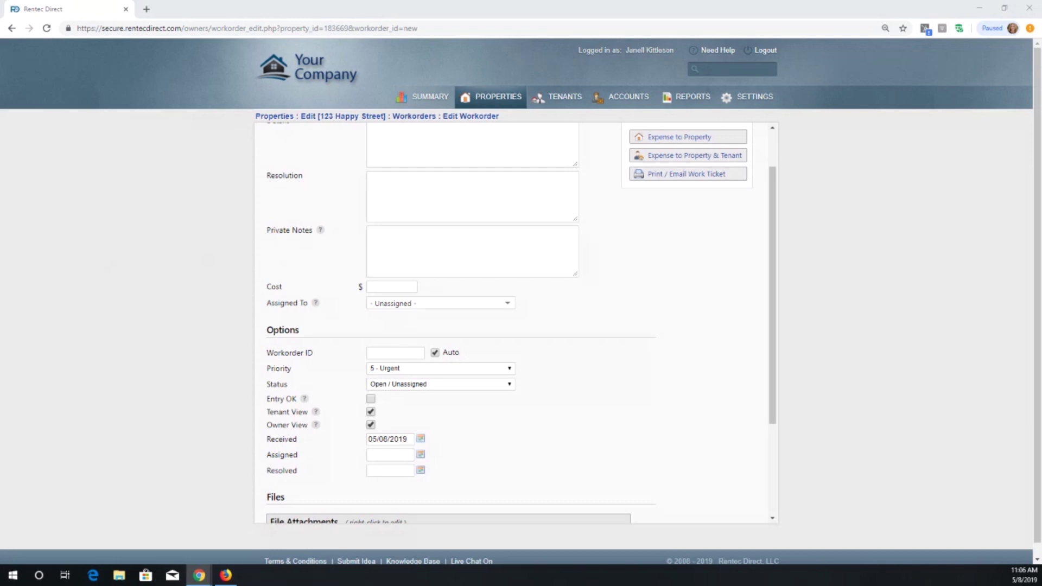
scroll(508, 100, "down", 1)
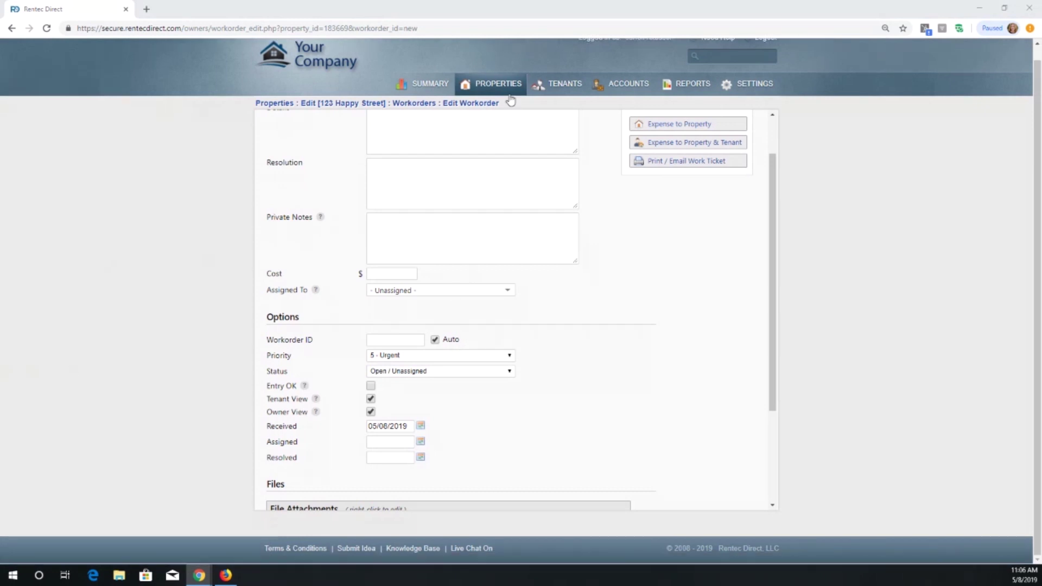
- Return to the property list, open the front door weather stripping workorder of 123 Happy Street, and review its options and attached file
left_click(508, 91)
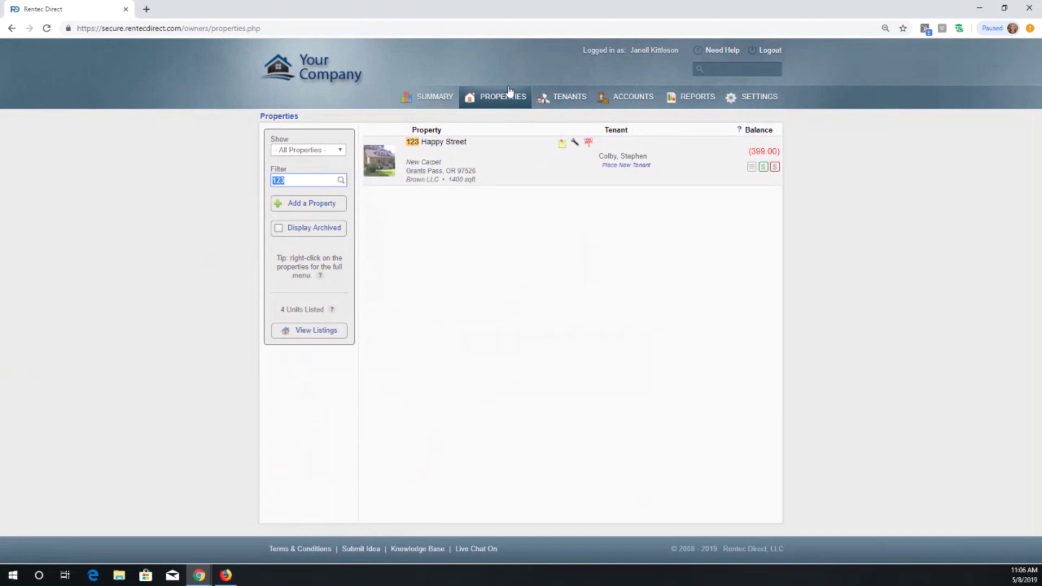
left_click(574, 143)
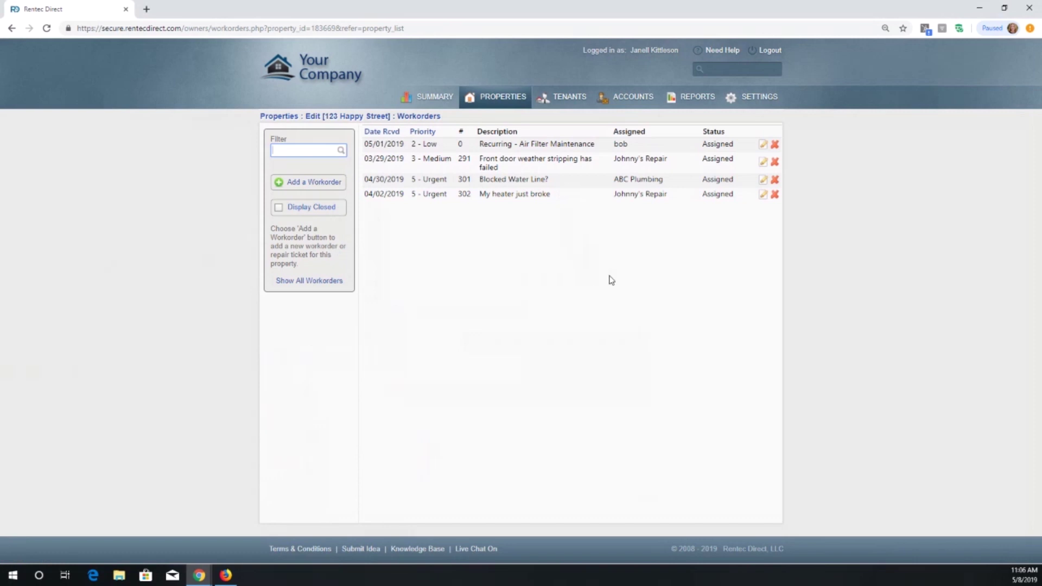
left_click(763, 162)
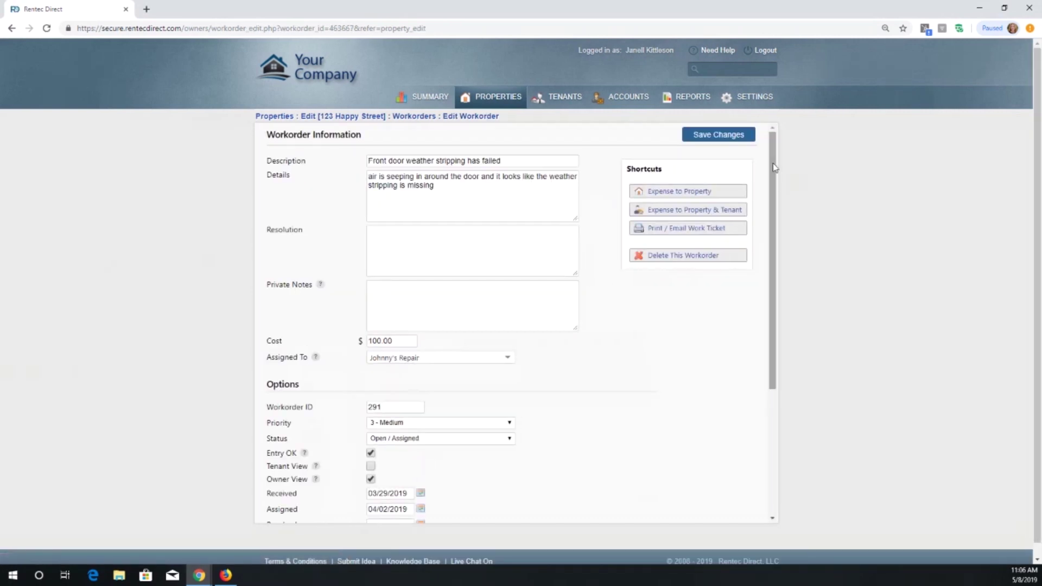
left_click_drag(775, 168, 775, 283)
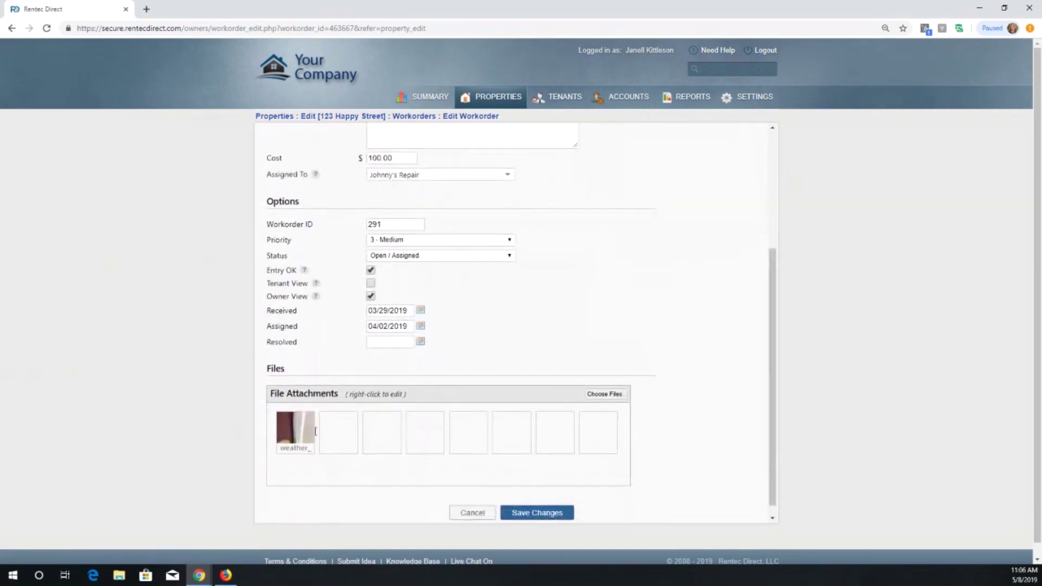
scroll(672, 324, "up", 3)
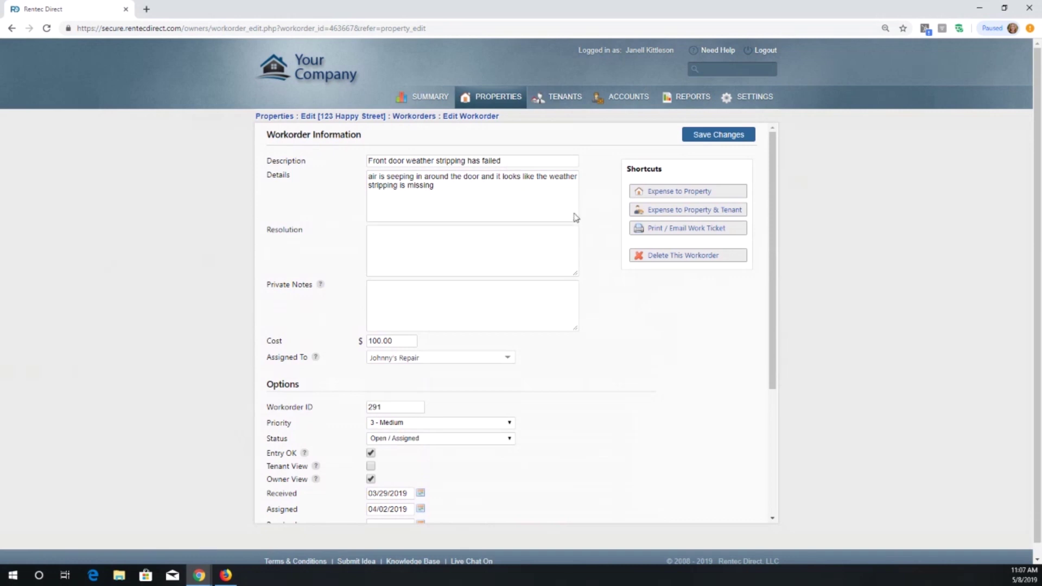
- Widen the Details box slightly and go through the workorder's Details, Resolution and Private Notes fields
mouse_move(575, 219)
left_mouse_down()
mouse_move(621, 372)
mouse_move(600, 360)
mouse_move(589, 279)
mouse_move(597, 376)
mouse_move(585, 221)
left_mouse_up()
left_click(529, 244)
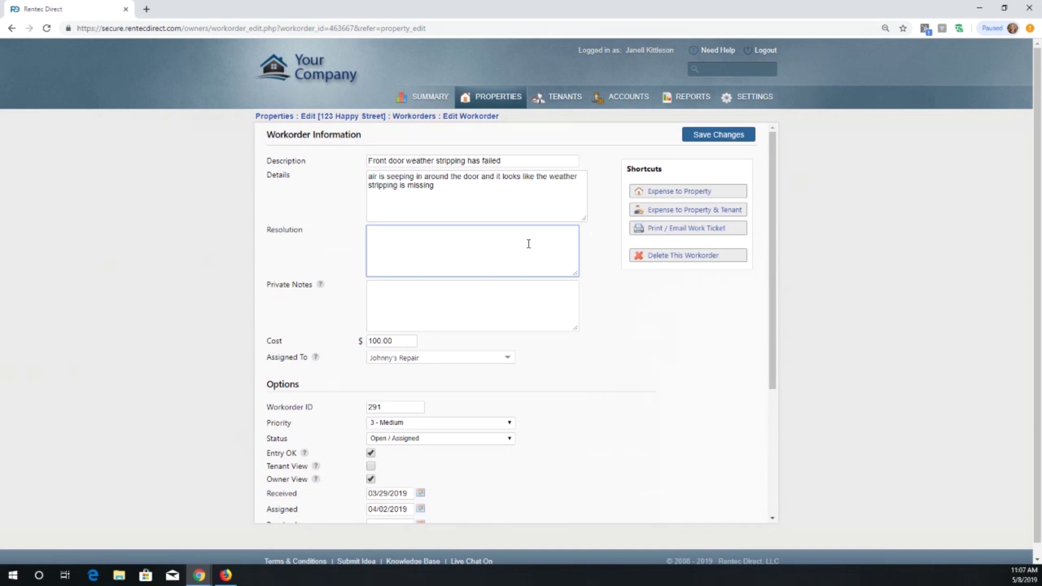
left_click(482, 192)
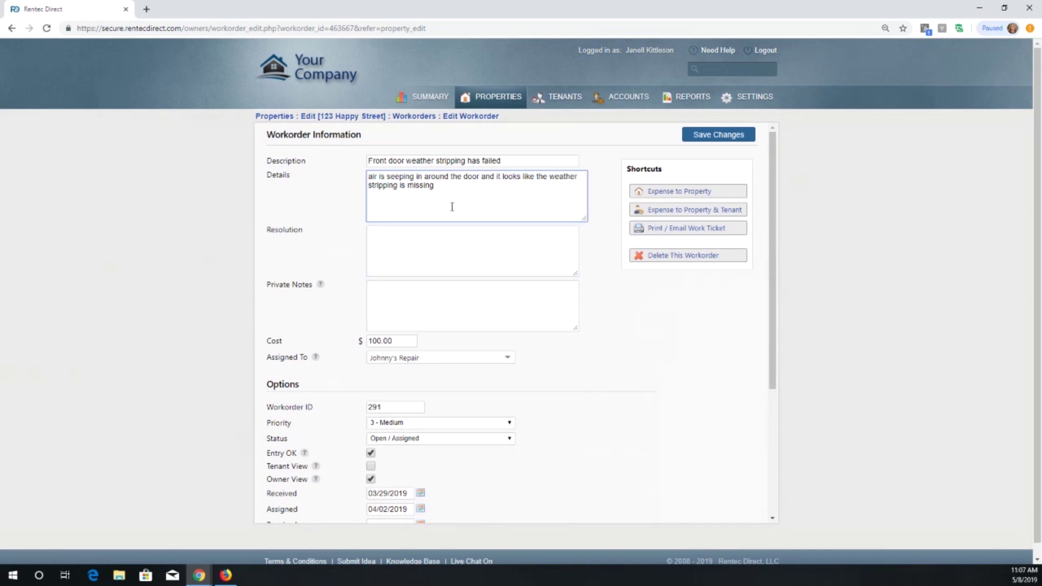
left_click(470, 243)
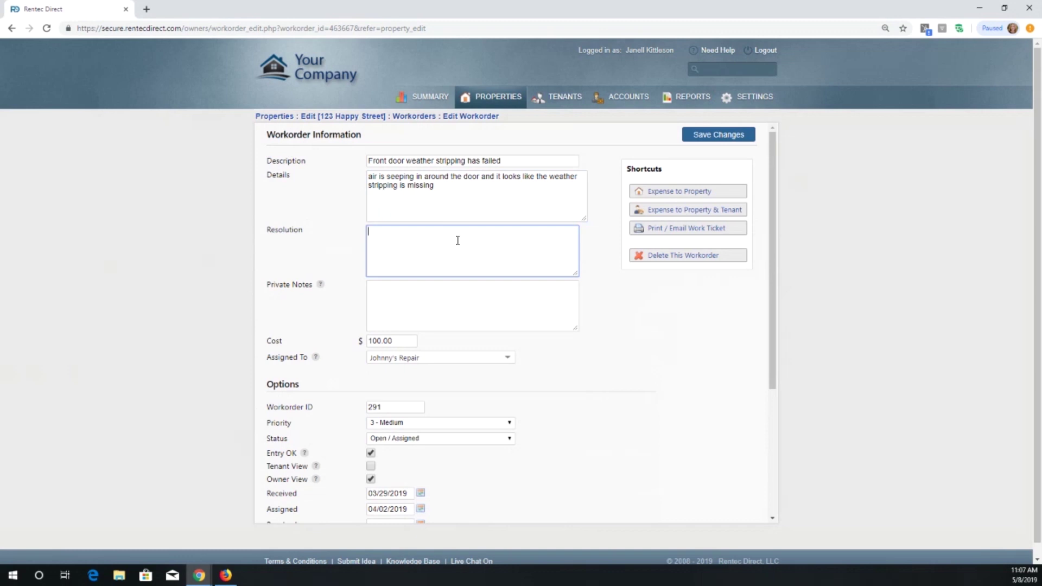
left_click(390, 301)
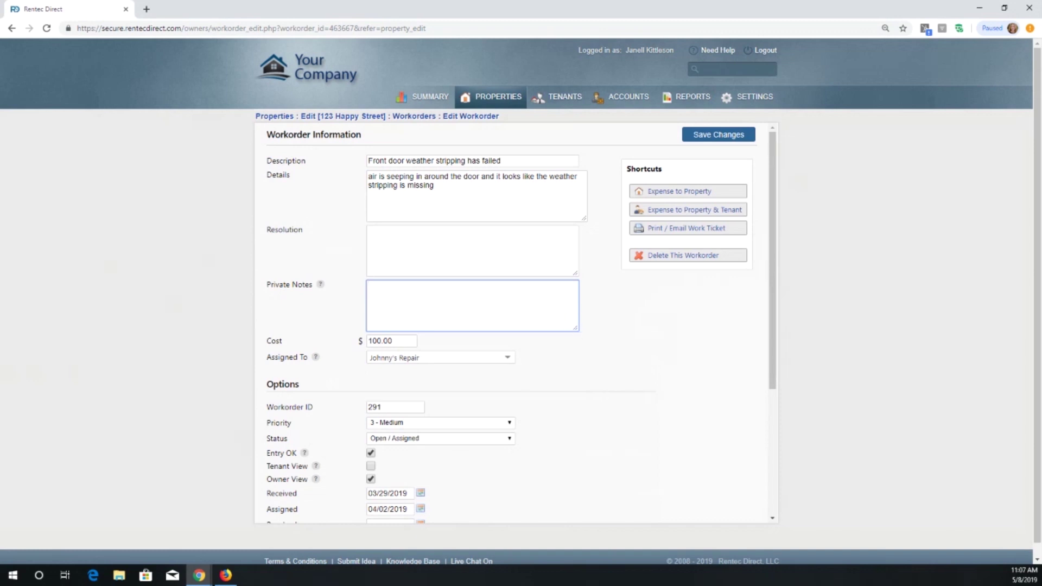
- Open the workorders of all properties from the summary page and sort them by date received, then by priority
left_click(428, 97)
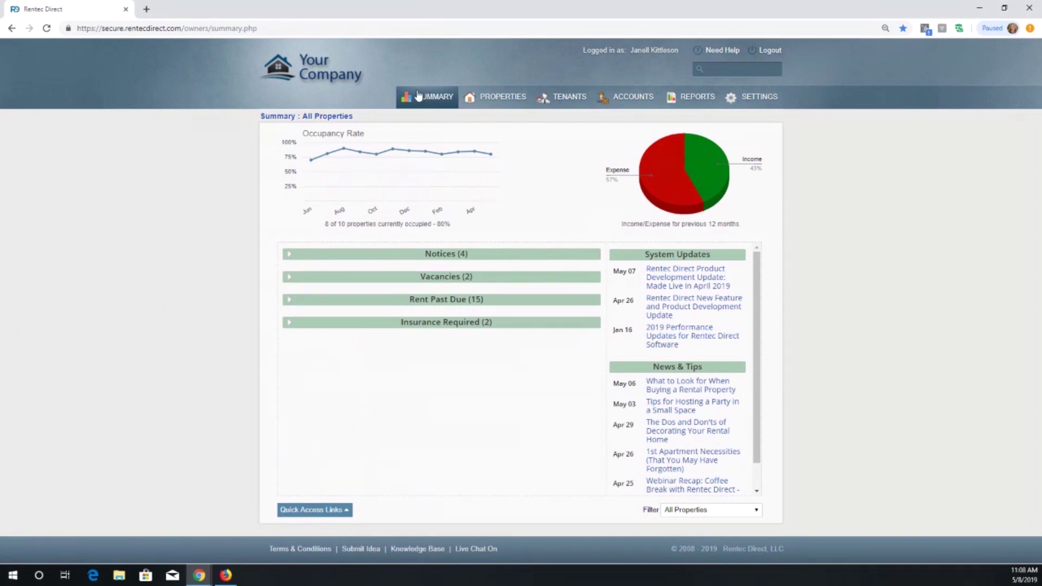
left_click(307, 513)
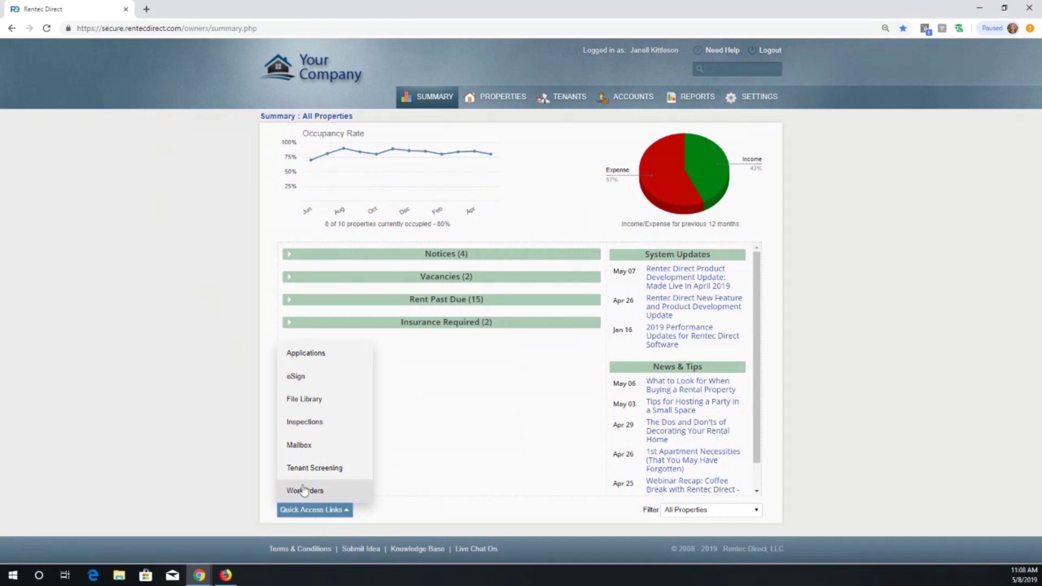
left_click(302, 491)
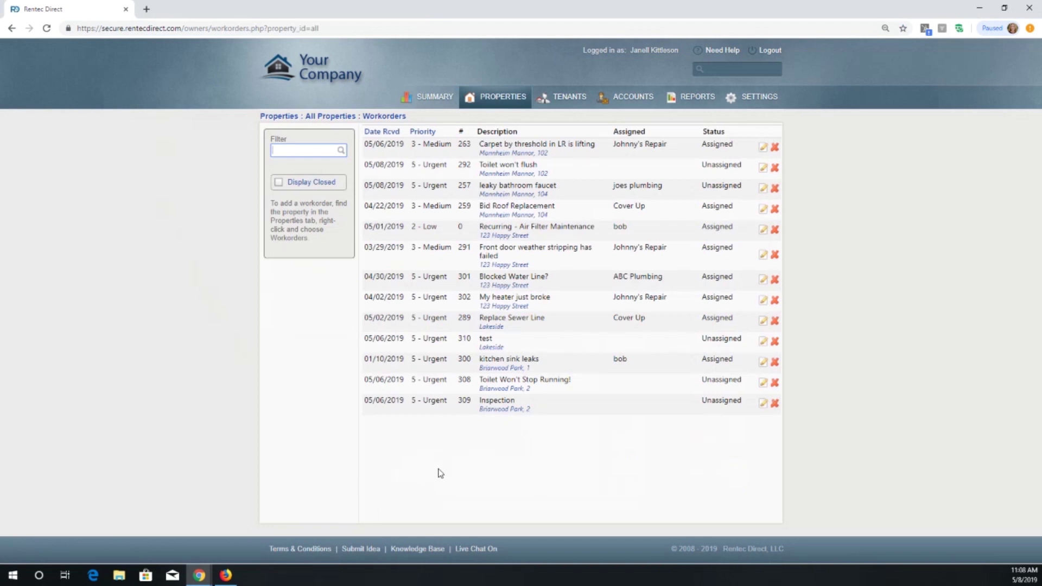
left_click(382, 134)
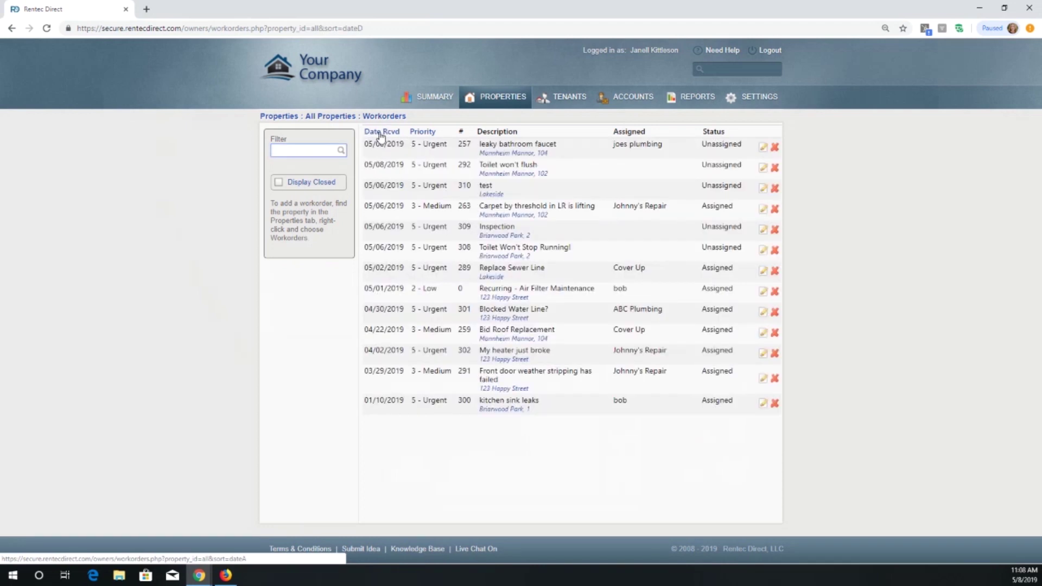
left_click(422, 134)
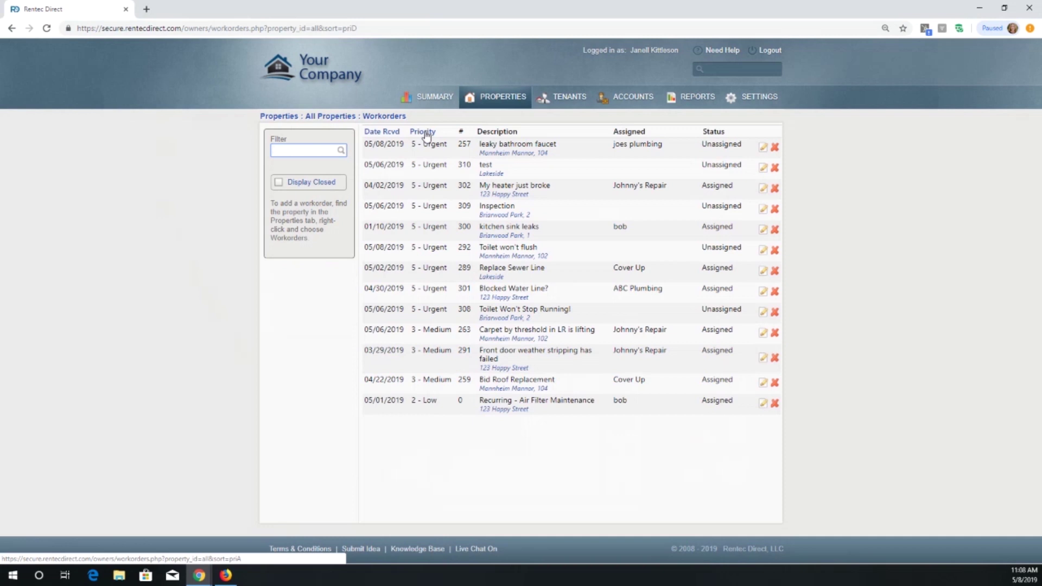
- Return to the summary page and expand the Notices section to check for open workorder notices
left_click(436, 98)
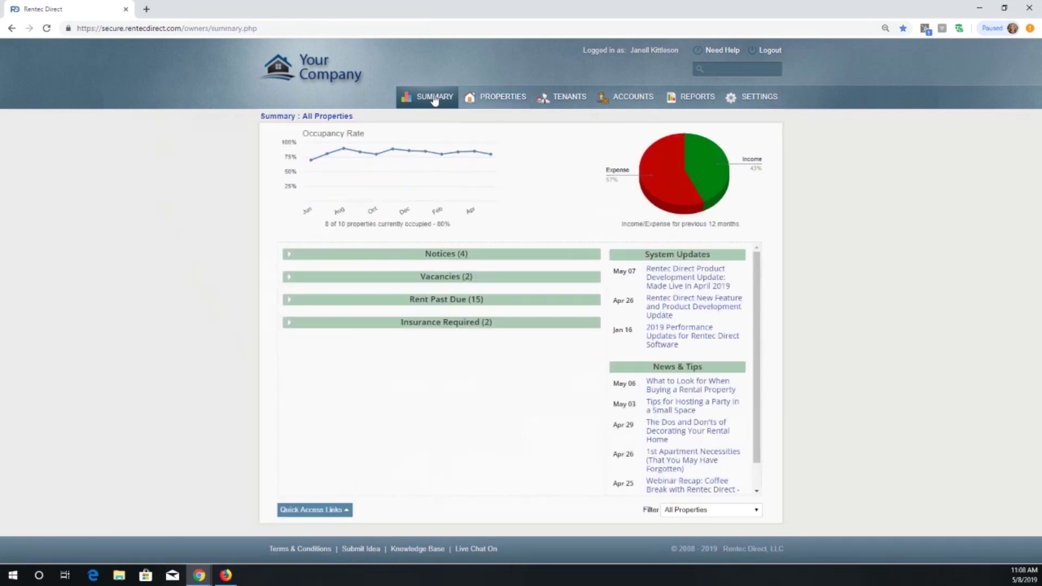
left_click(289, 255)
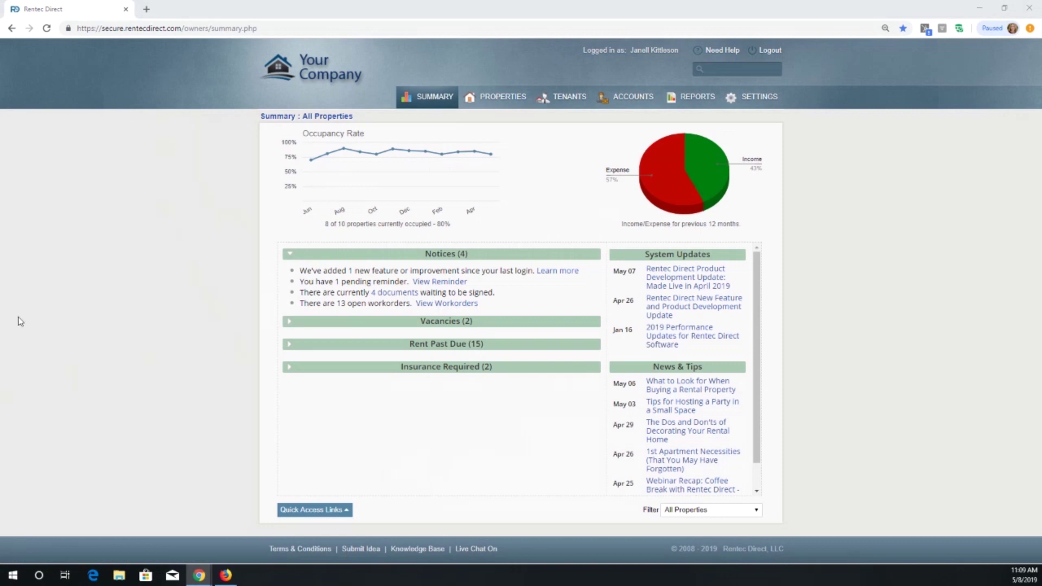
scroll(358, 250, "down", 1)
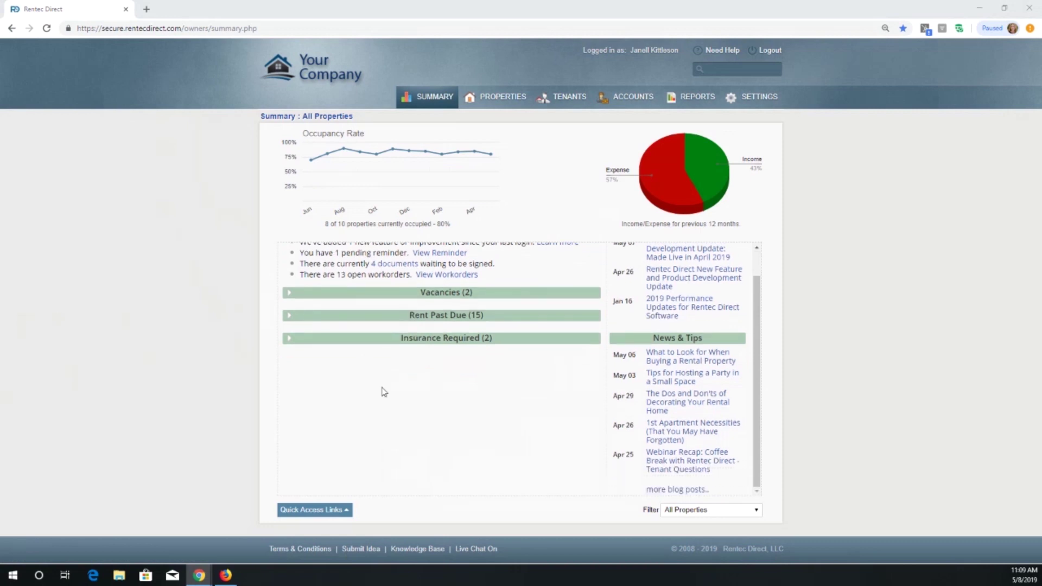
- Generate the Workorders Open report for all properties from the miscellaneous reports
left_click(700, 106)
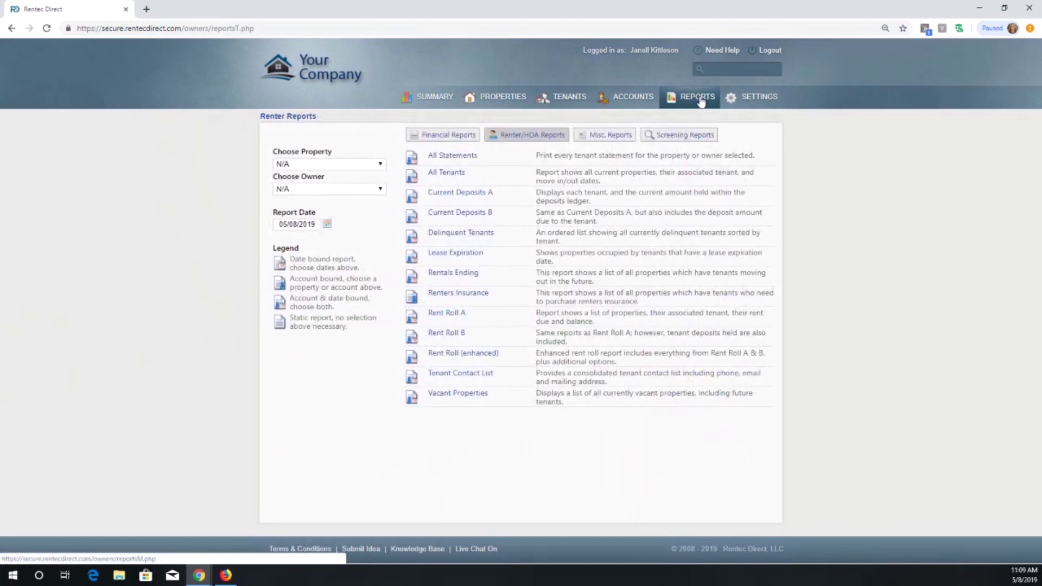
left_click(605, 137)
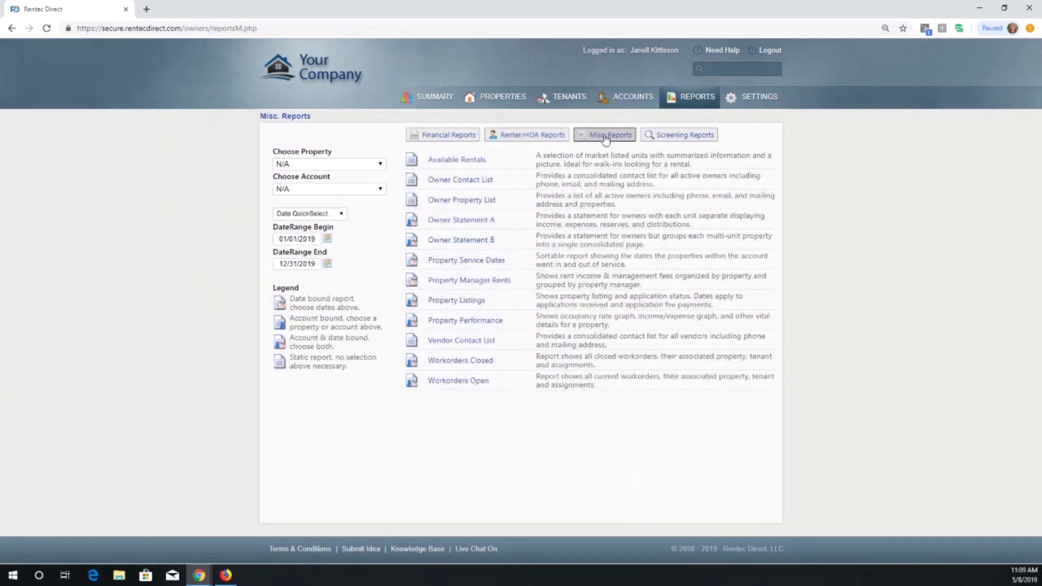
left_click(307, 166)
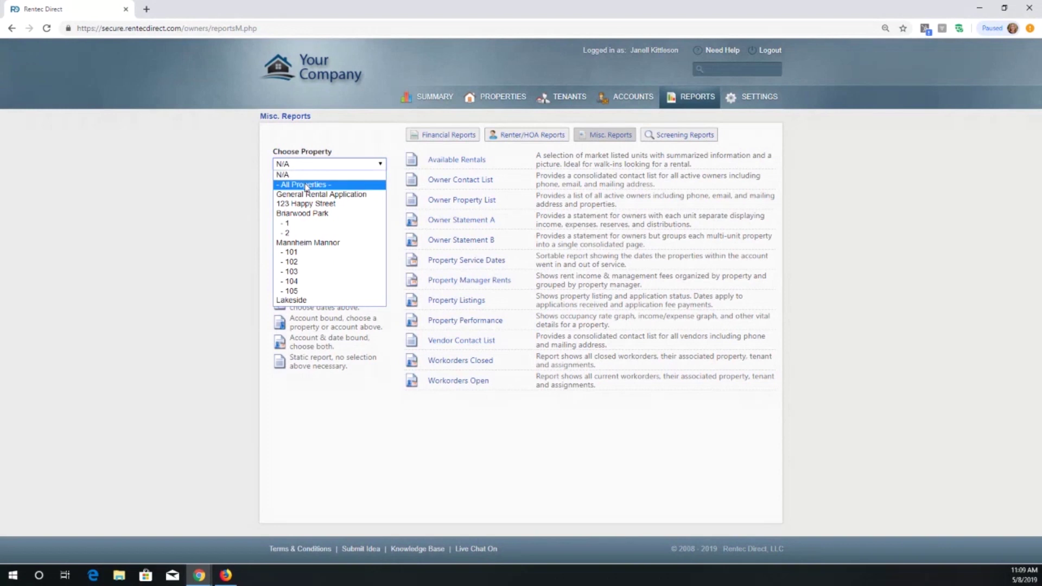
left_click(307, 186)
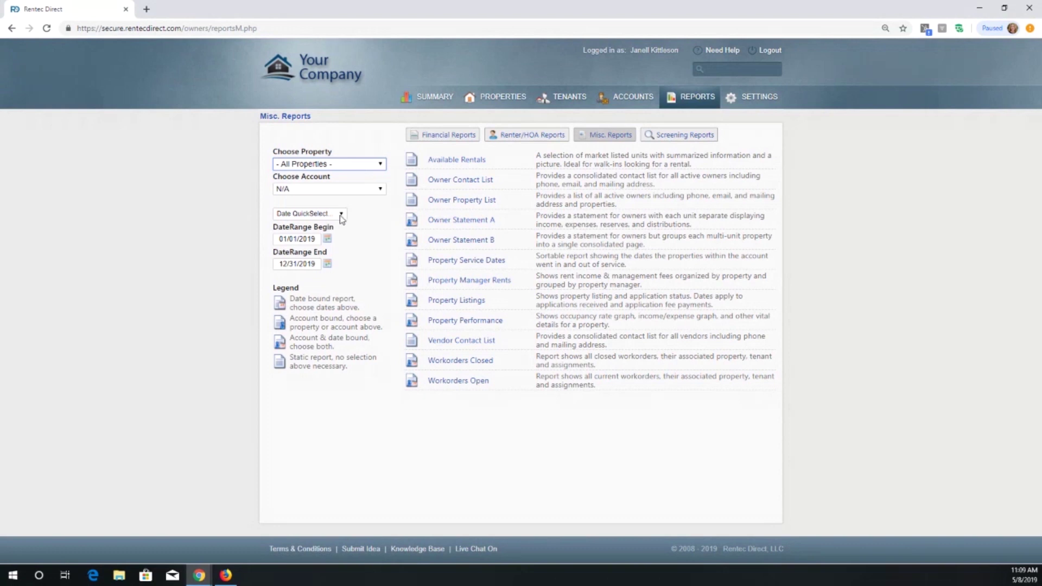
left_click(444, 382)
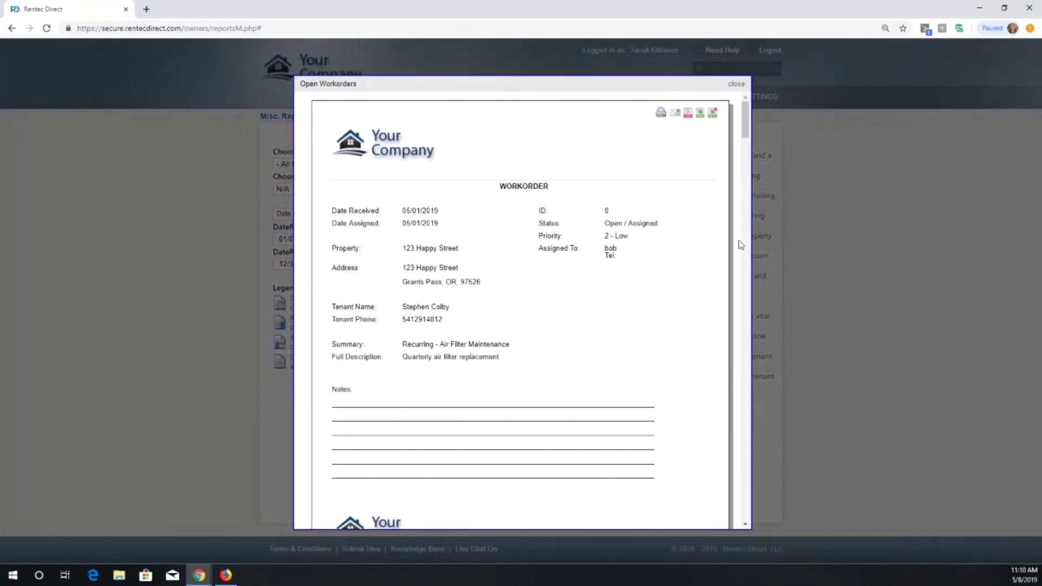
- Open the form for emailing the open workorders report as an attachment
mouse_move(746, 133)
left_mouse_down()
mouse_move(746, 209)
mouse_move(745, 128)
left_mouse_up()
left_click(674, 115)
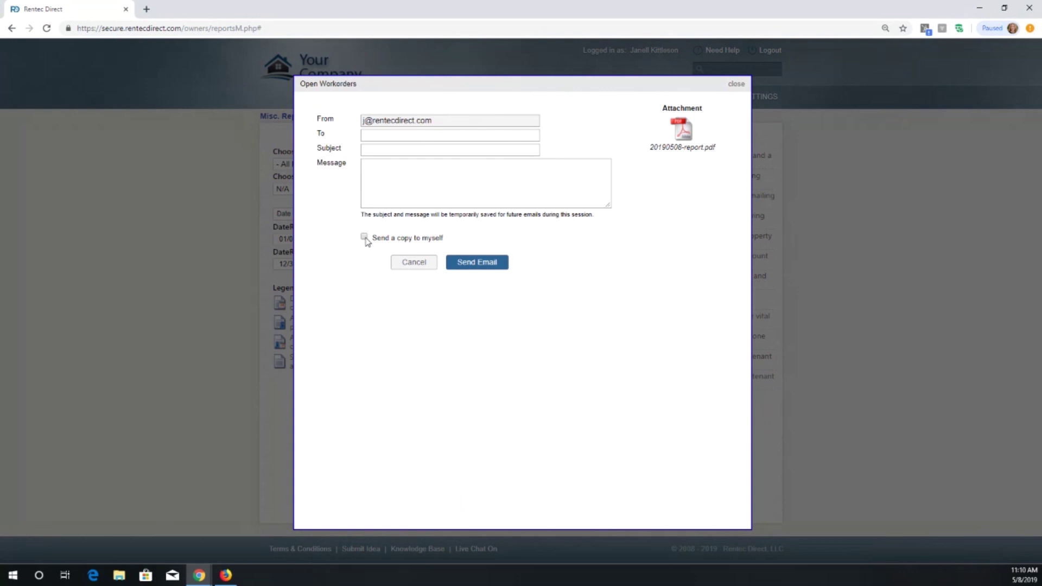
- Cancel the report email and generate the Workorders Closed report for the Happy Street property with the date range Last Year
left_click(403, 266)
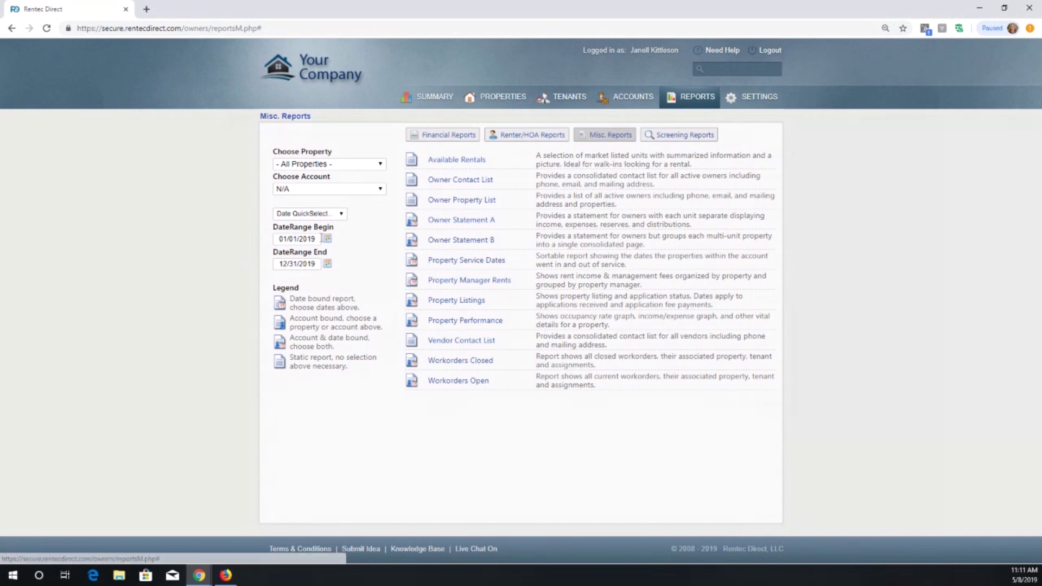
left_click(380, 165)
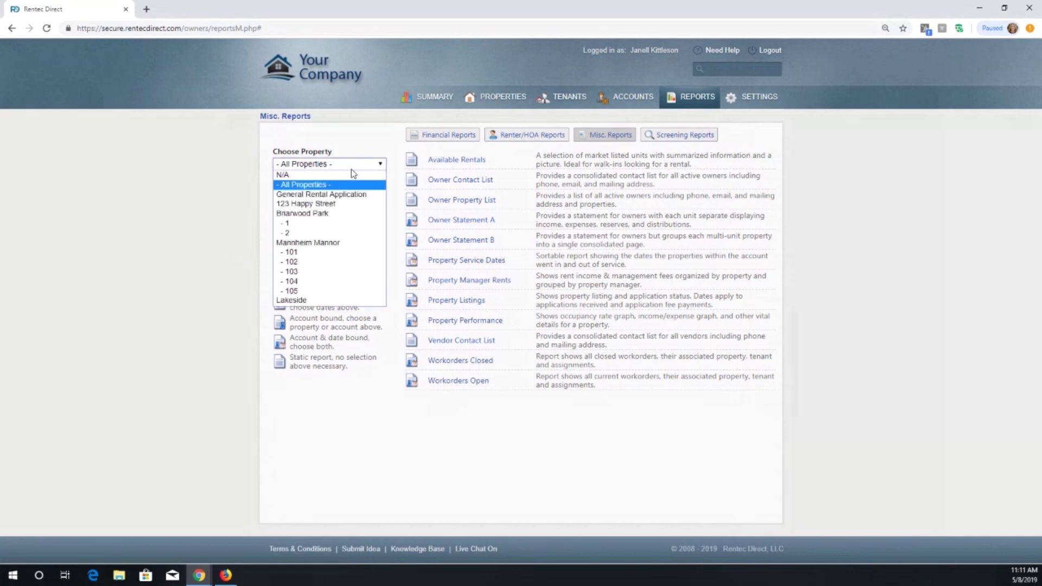
left_click(348, 204)
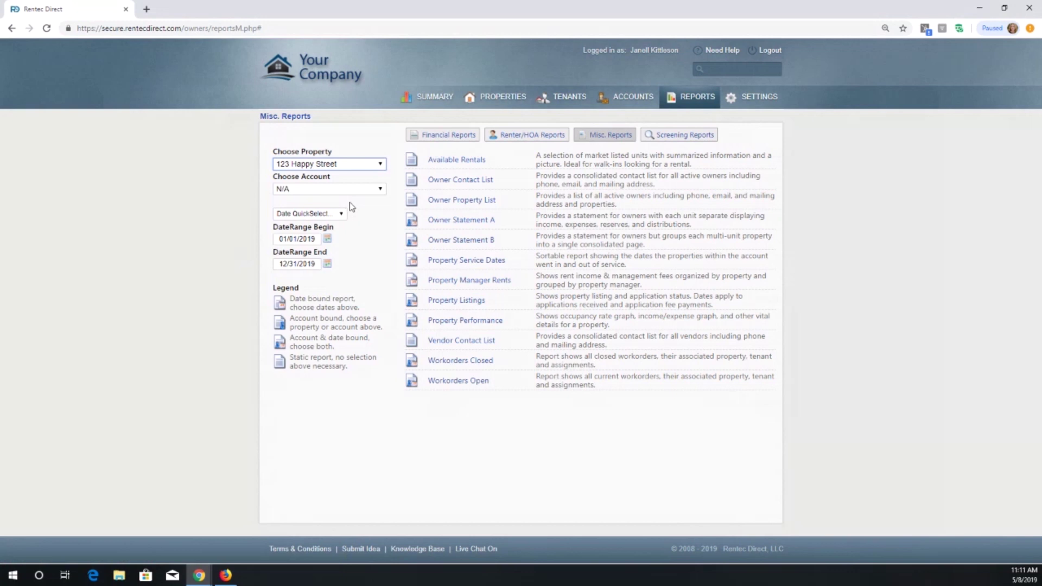
left_click(344, 216)
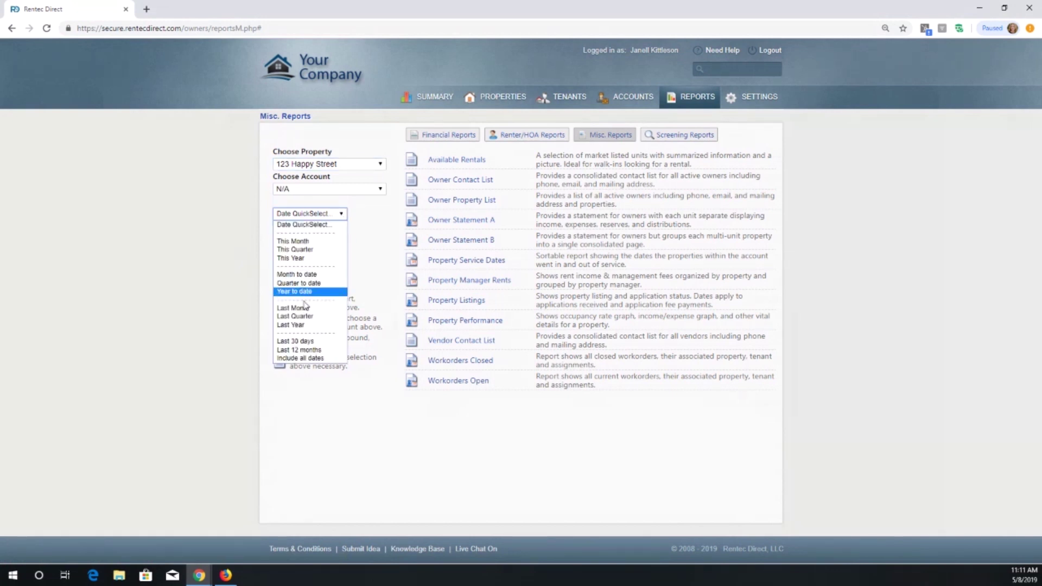
left_click(302, 325)
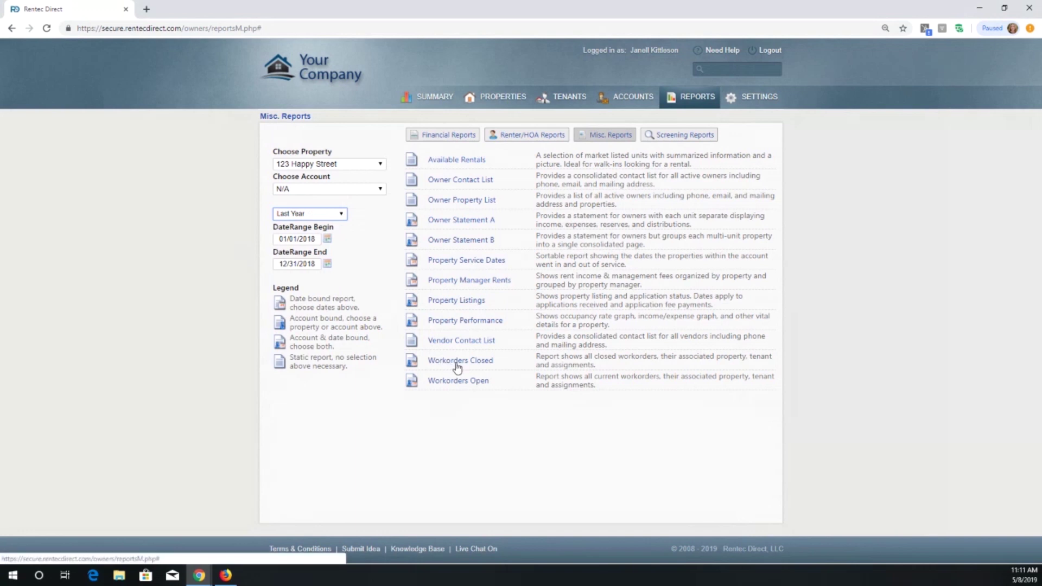
left_click(458, 363)
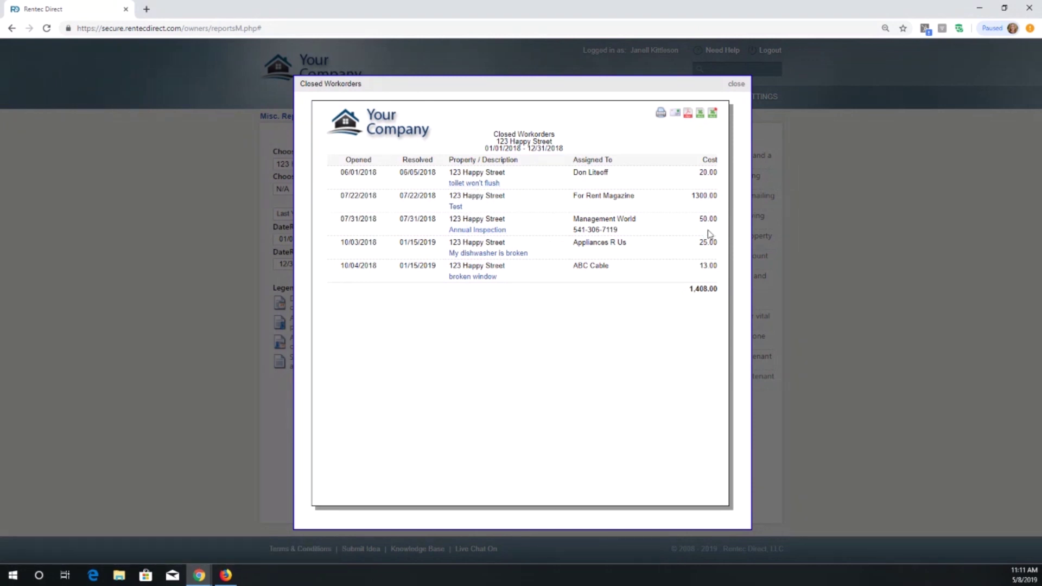
- View the "toilet won't flush" workorder from the closed workorders report, and return to the miscellaneous reports
left_click(466, 185)
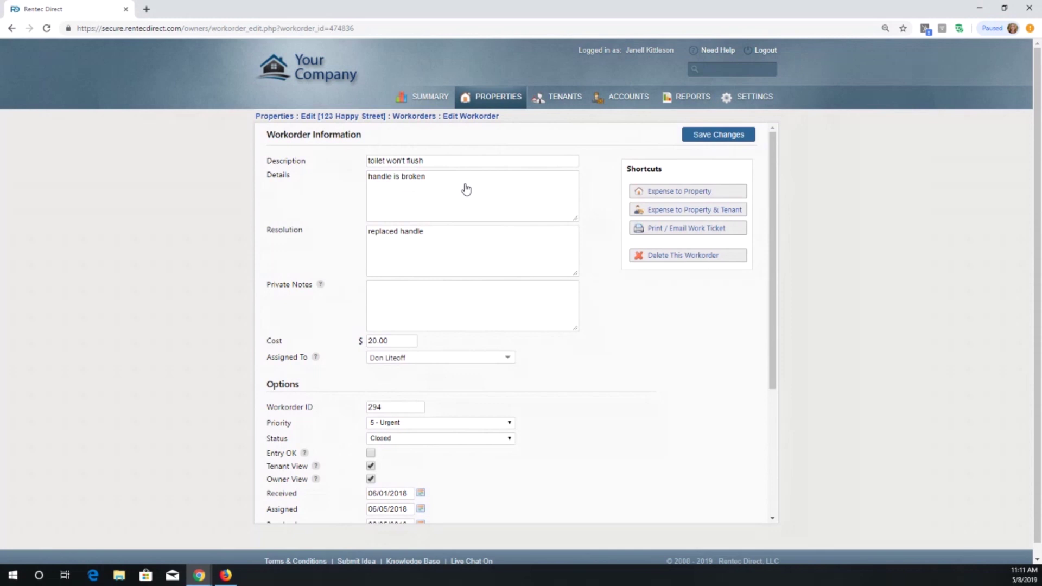
left_click(697, 102)
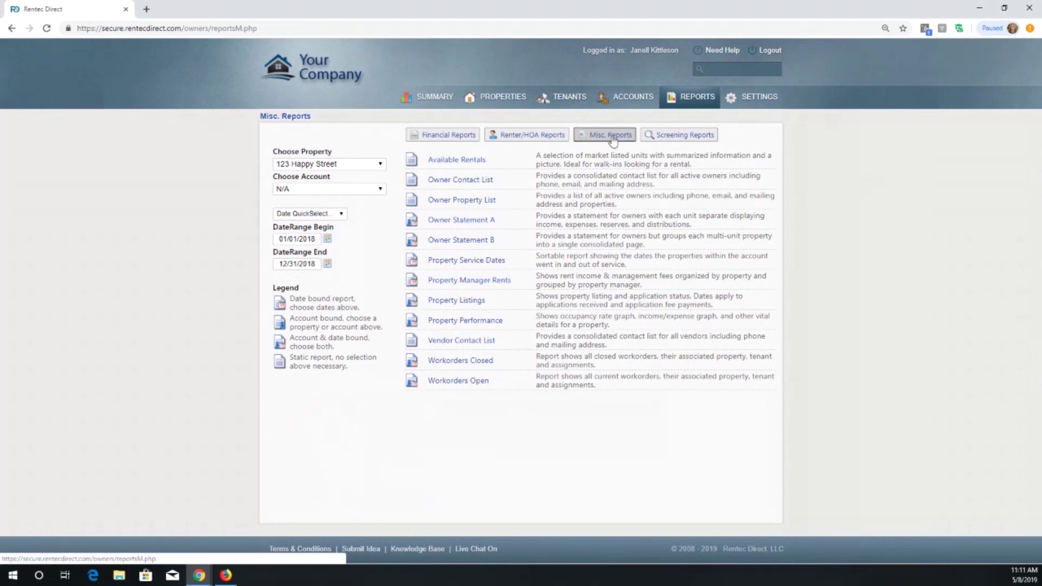
- Open a blank new workorder from the Happy Street property's workorders and look through its fields
left_click(513, 101)
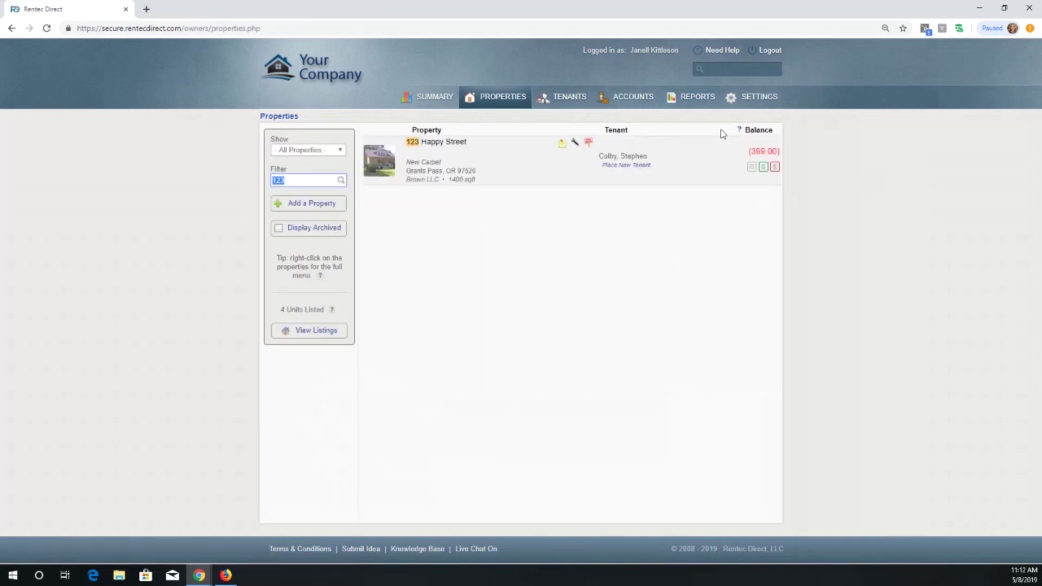
left_click(750, 170)
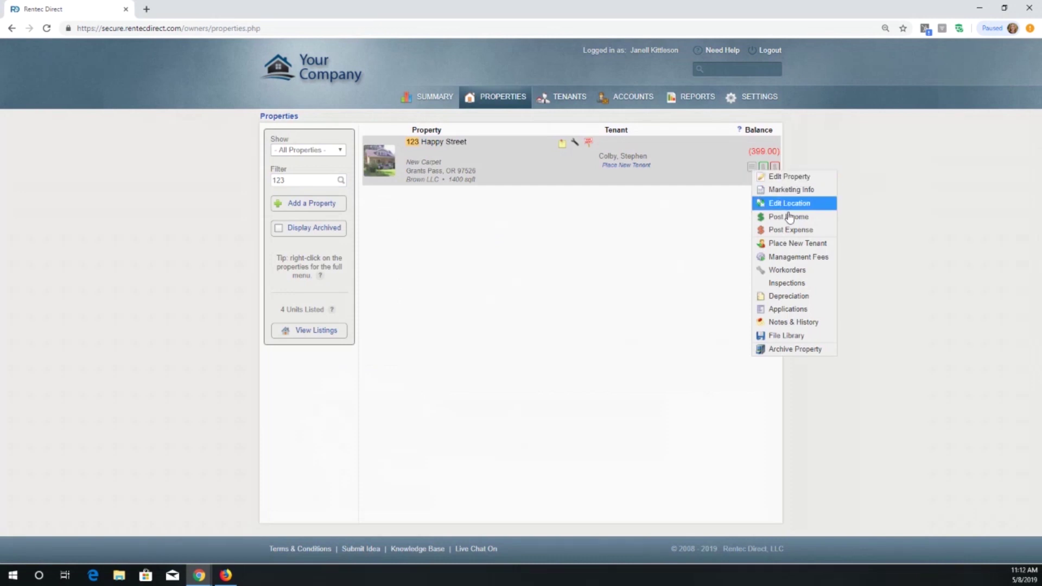
left_click(797, 274)
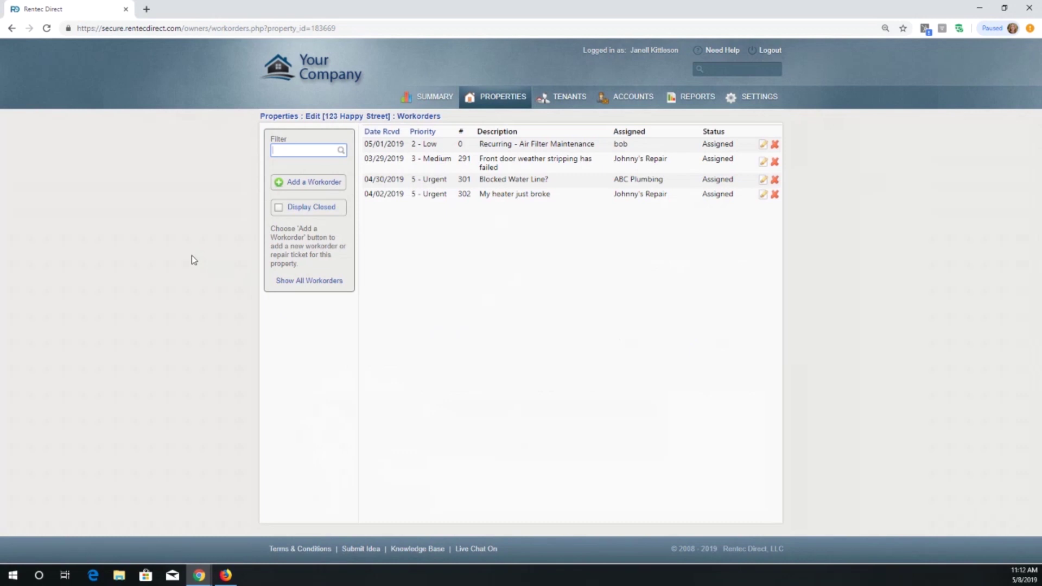
left_click(321, 184)
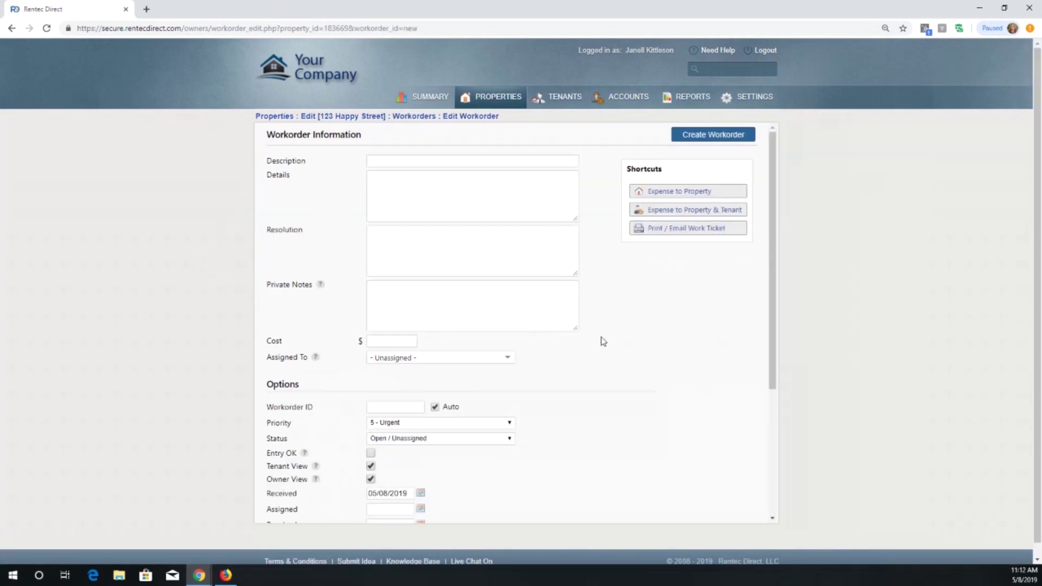
scroll(602, 340, "down", 3)
scroll(605, 342, "up", 4)
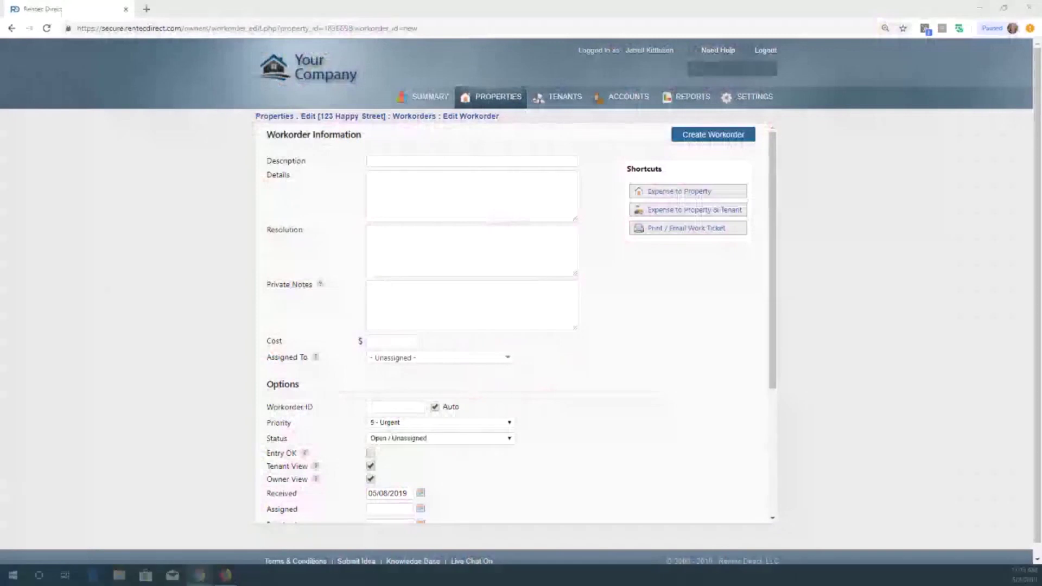
- Filter the tenants by the Happy Street tenant's last name and open that tenant's record for editing
left_click(570, 97)
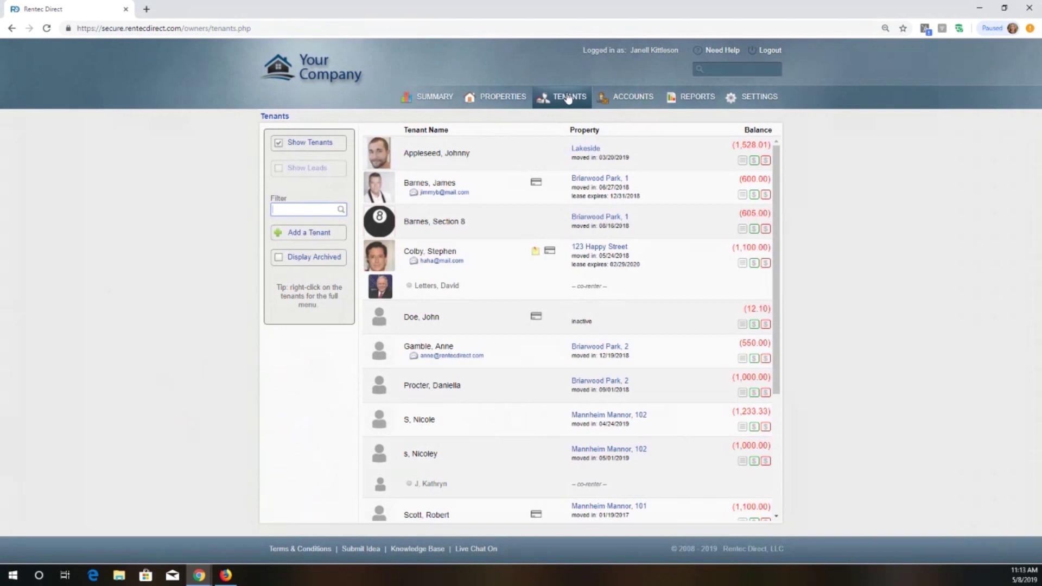
left_click(283, 209)
type("colby")
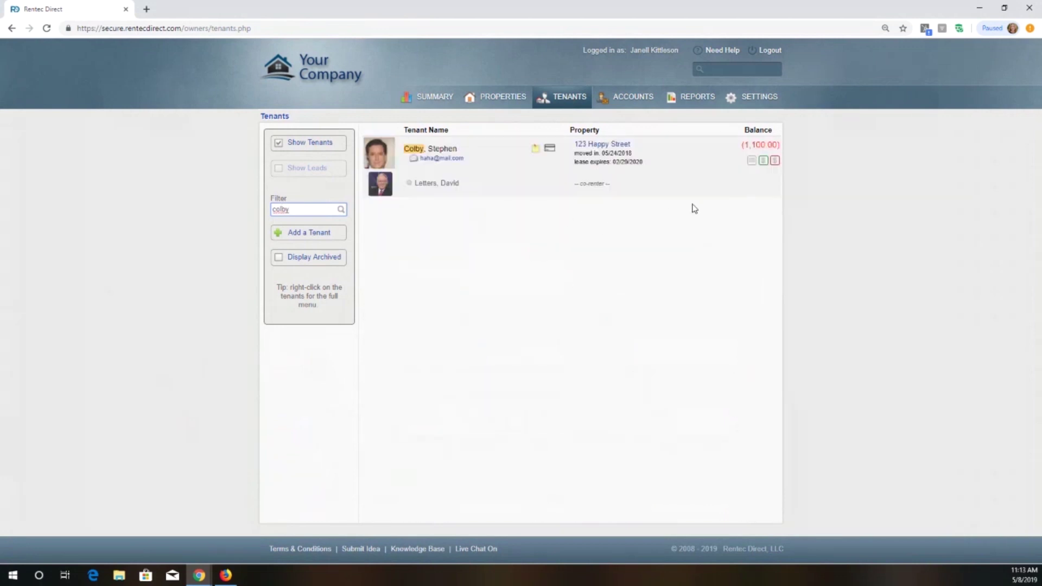
left_click(752, 162)
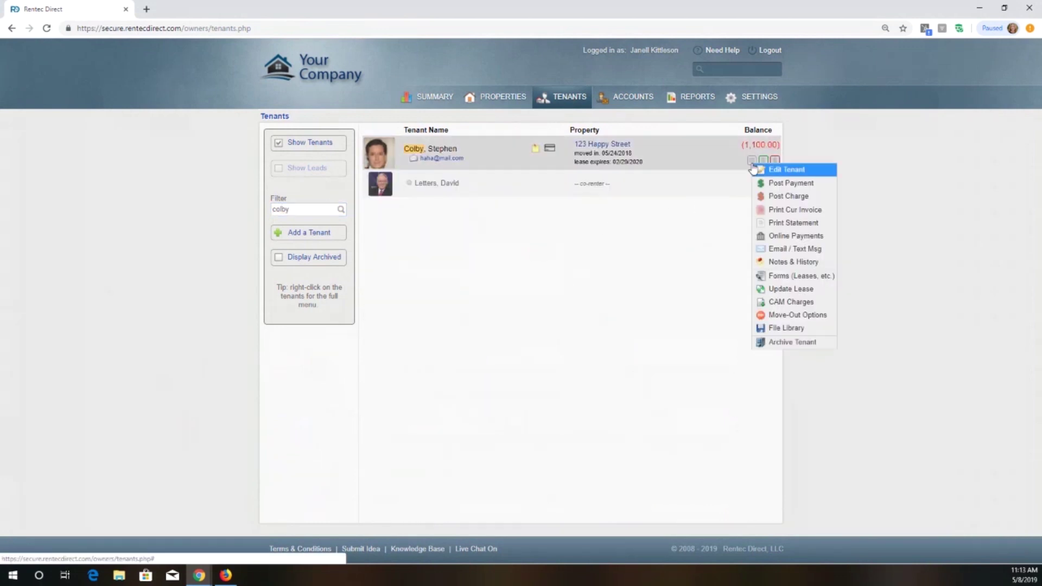
left_click(781, 168)
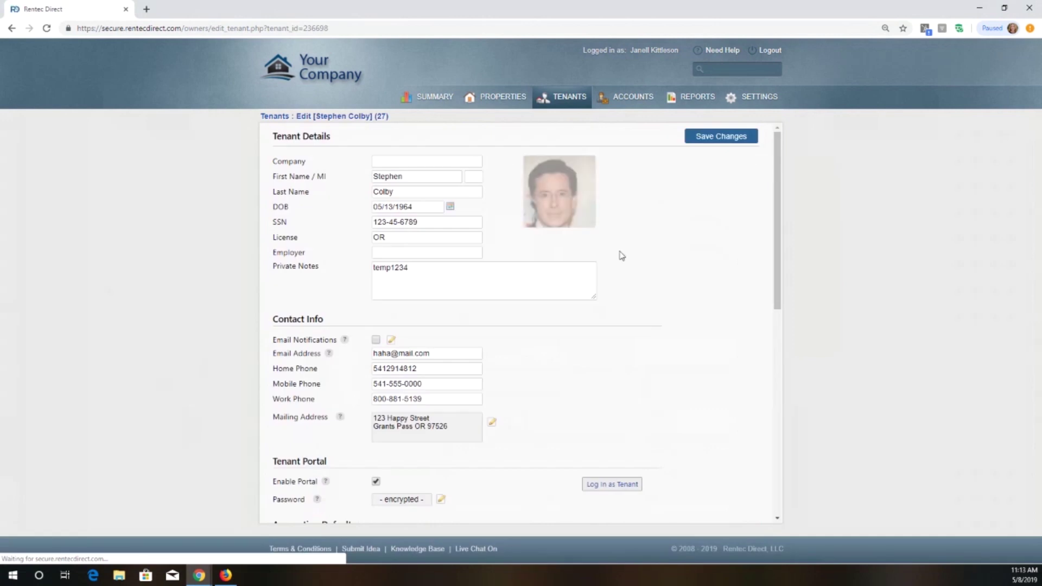
- Log in to the tenant portal as this tenant in an incognito window
scroll(613, 326, "down", 2)
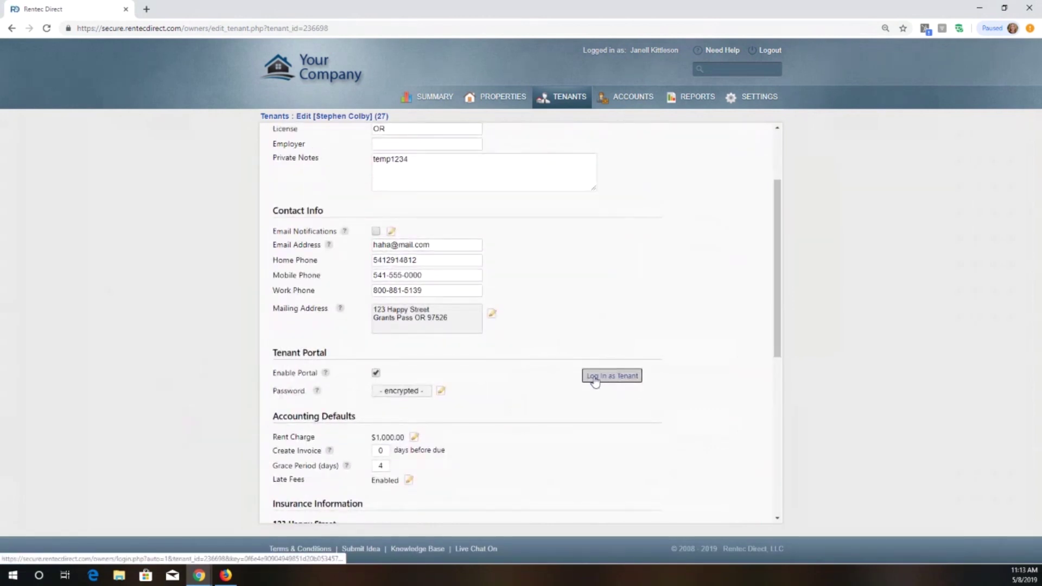
right_click(596, 379)
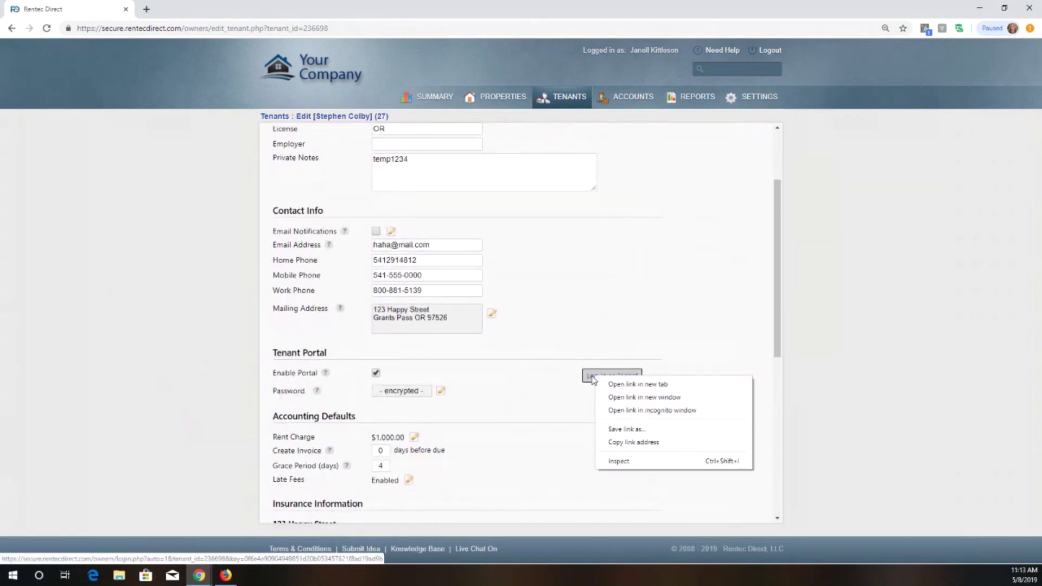
left_click(625, 413)
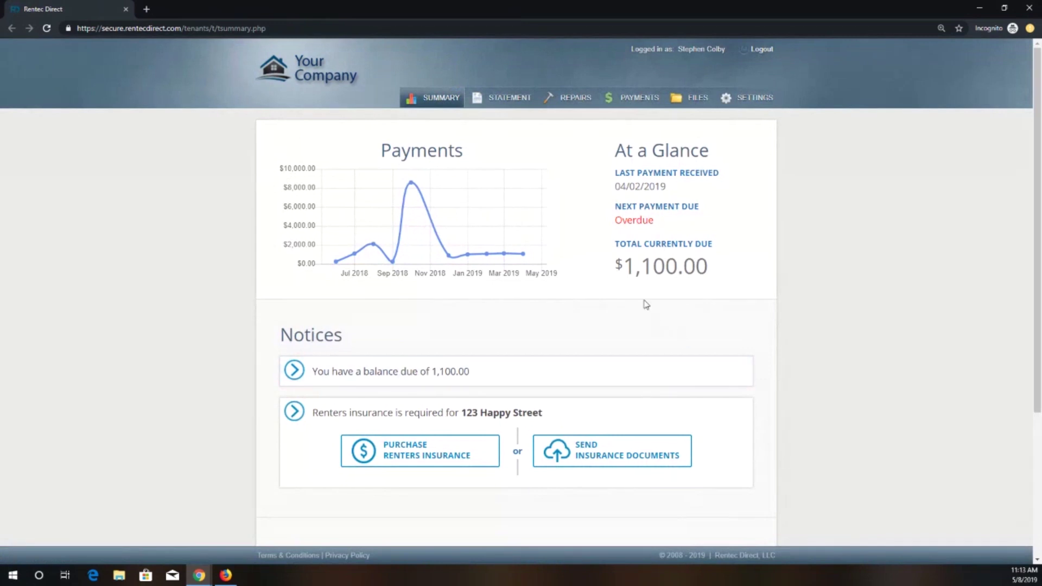
- Open the tenant's repairs, show the closed ones for review, and hide them again
left_click(580, 104)
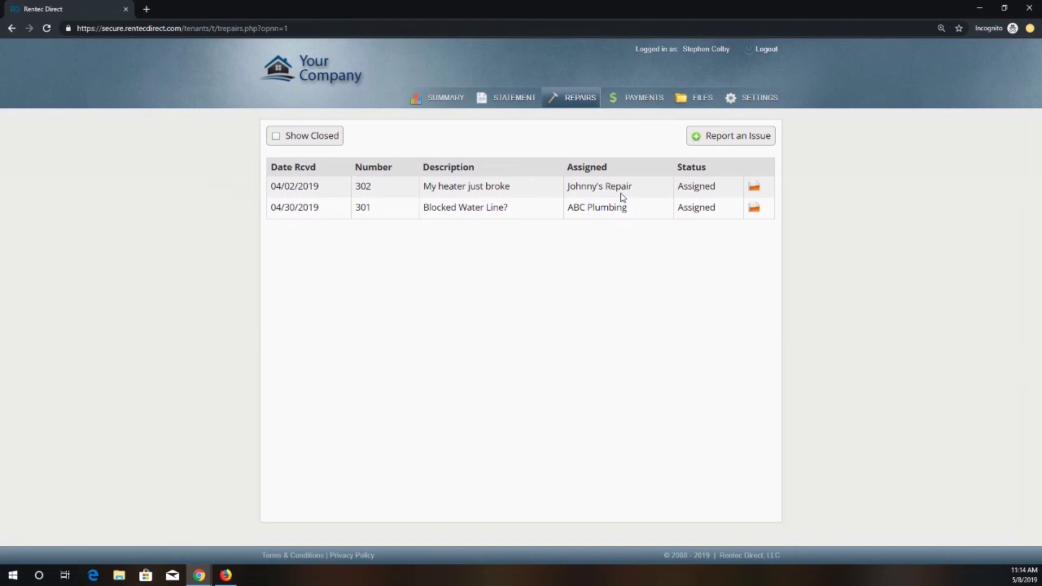
left_click(276, 136)
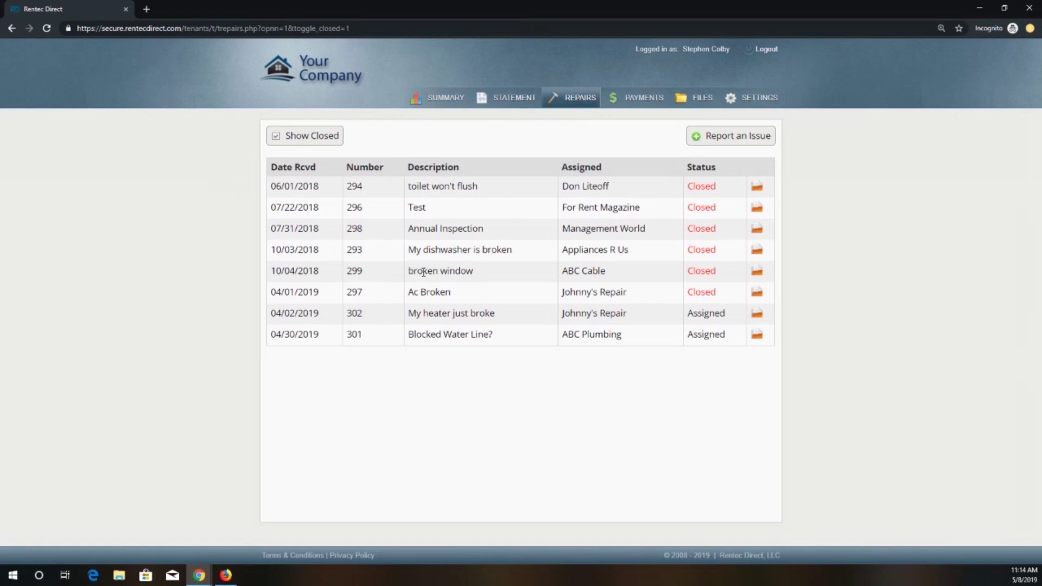
left_click(275, 138)
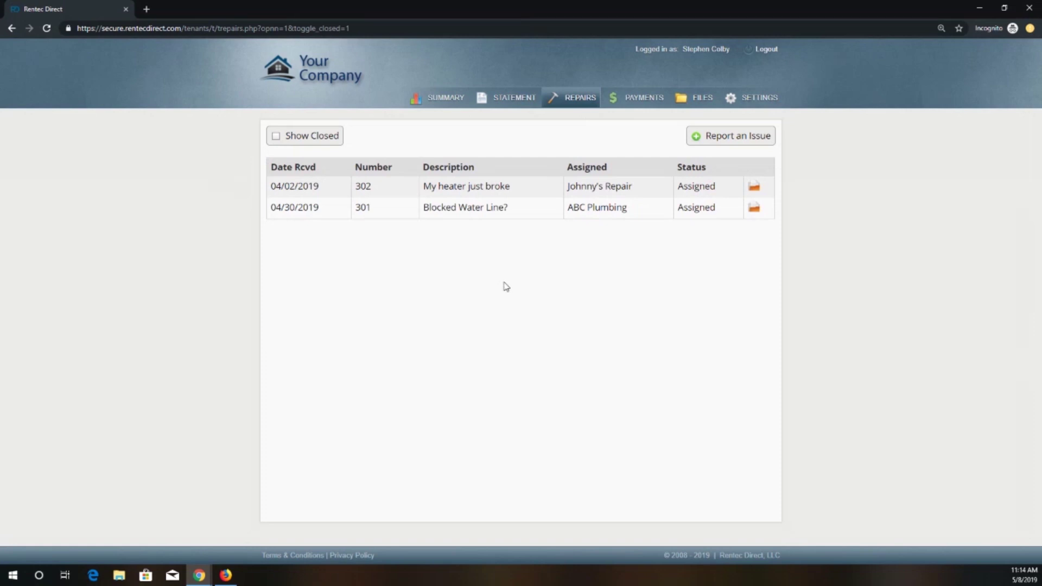
- Start a new issue report with the short description "Front door handle is loose" and the detailed description "it wiggles"
left_click(734, 142)
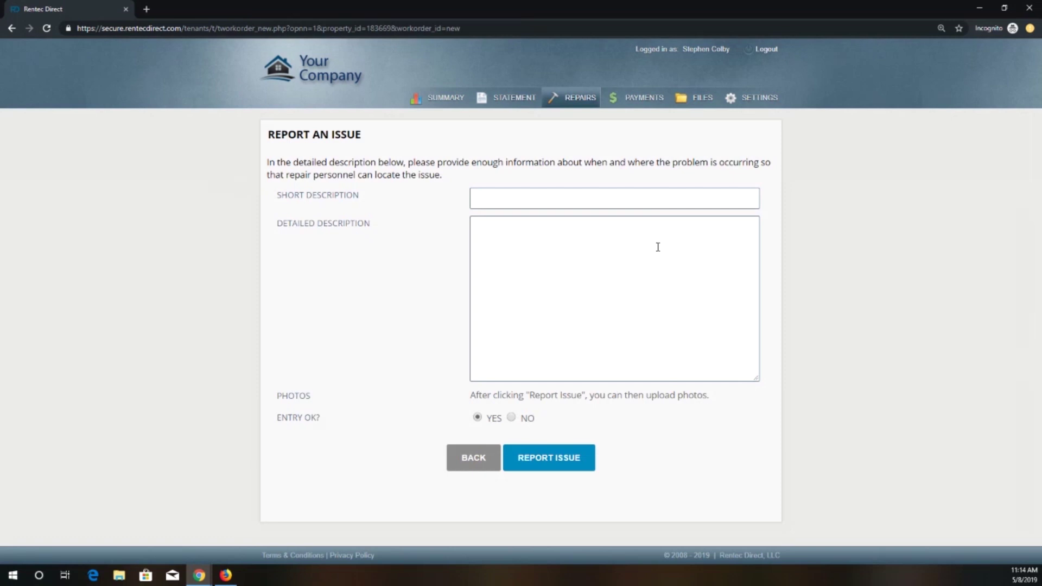
left_click(622, 200)
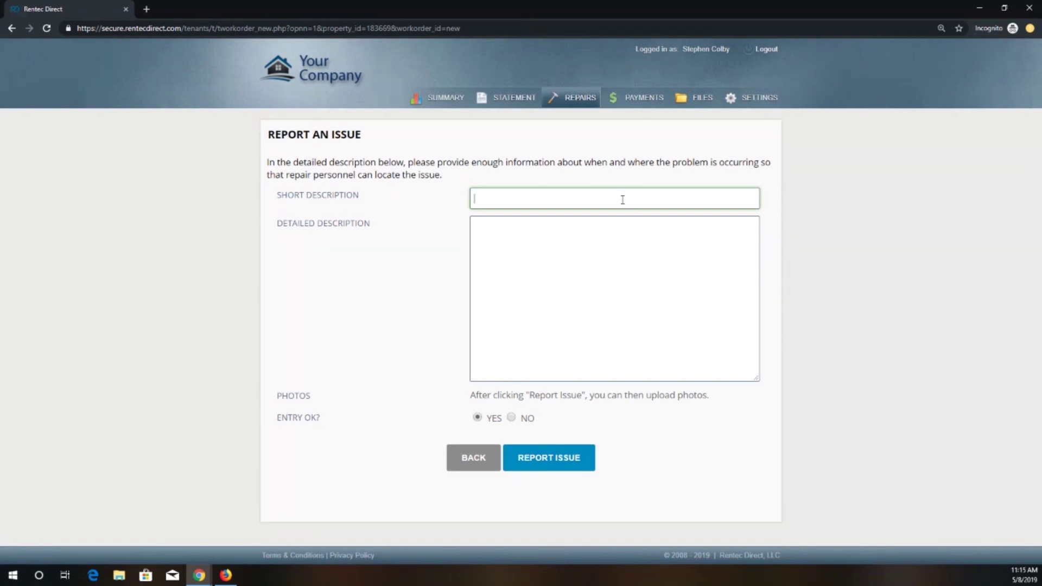
type("Front door handle is loose")
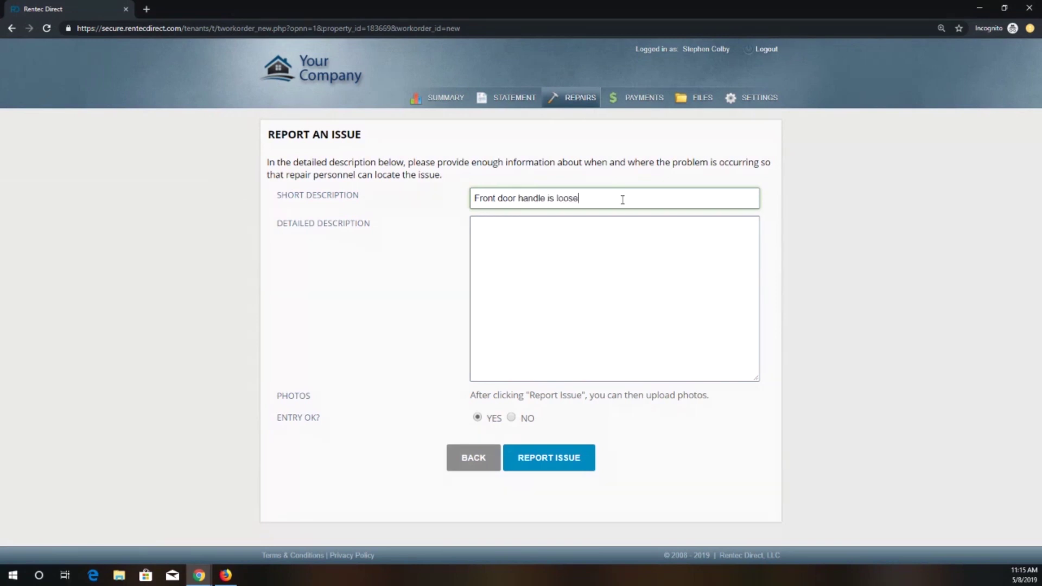
left_click(669, 248)
type("it")
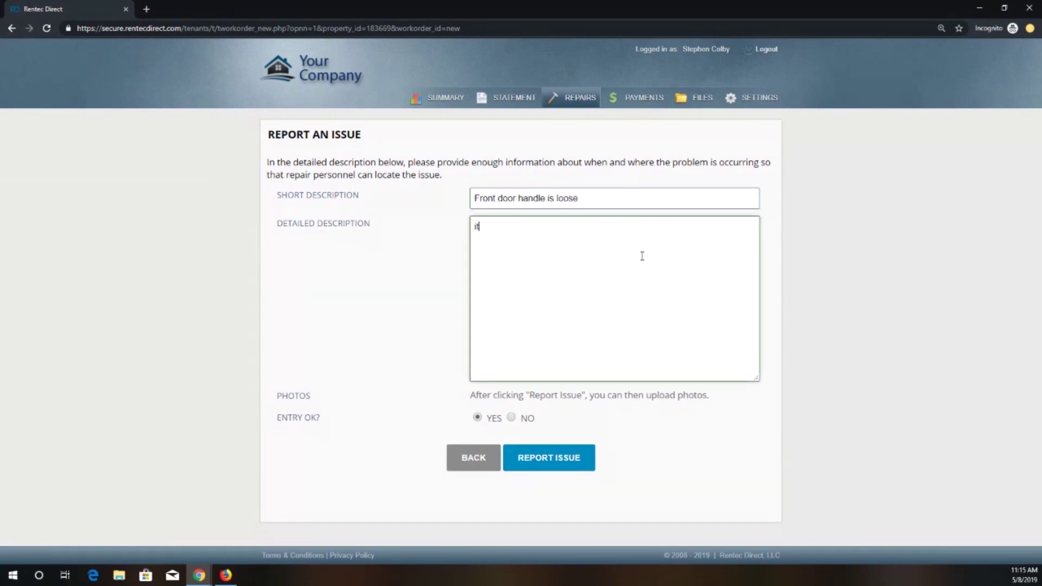
type(" wiggles")
- Check the No option for entry permission without giving a phone number, set Entry OK to Yes, and submit the issue report
left_click(511, 418)
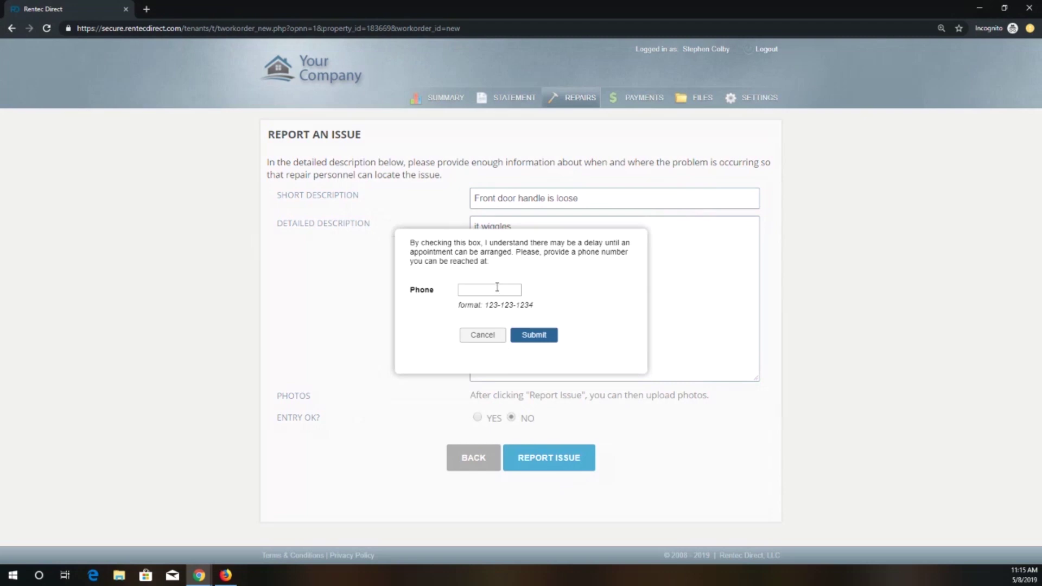
left_click(482, 335)
left_click(477, 417)
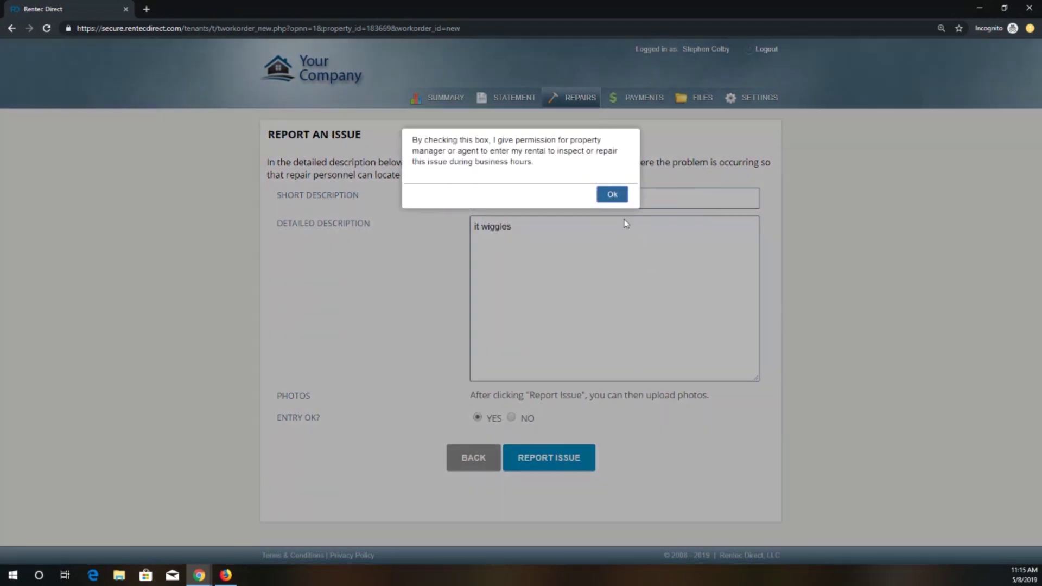
left_click(623, 198)
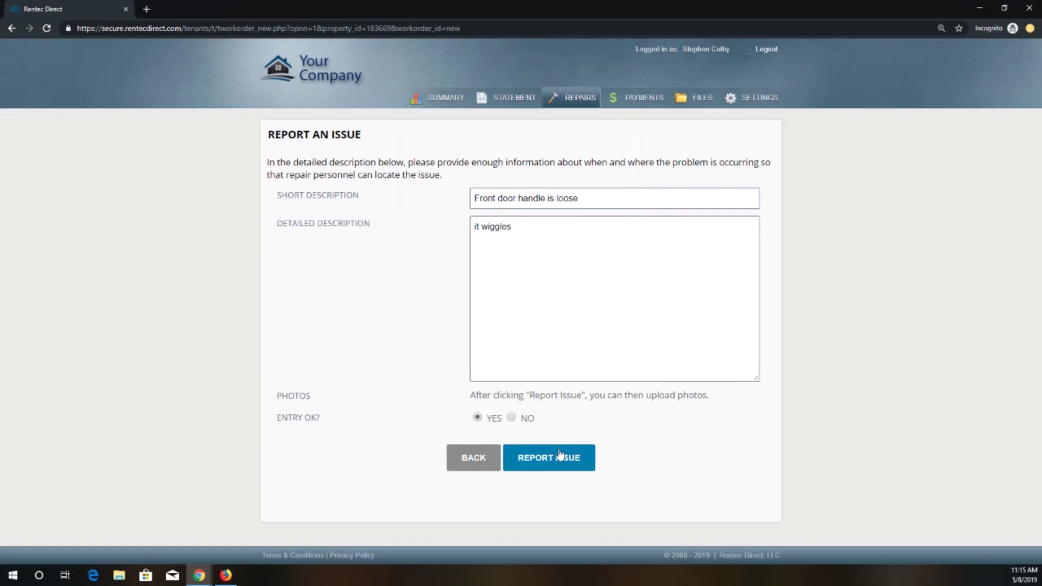
left_click(543, 462)
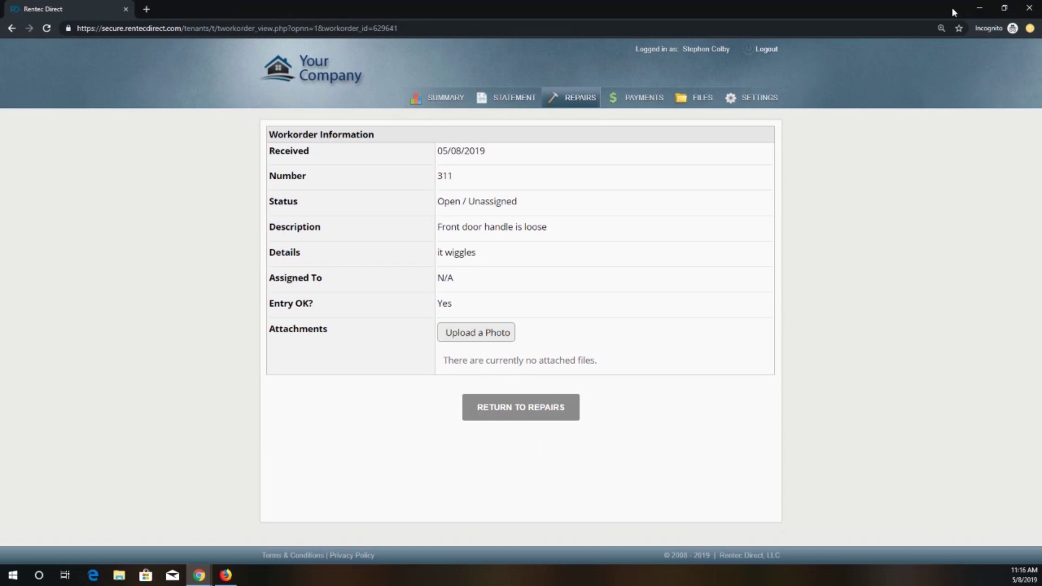
- Switch back to the manager's window, view the open workorders of all properties from the summary notices, and return to the summary
left_click(980, 12)
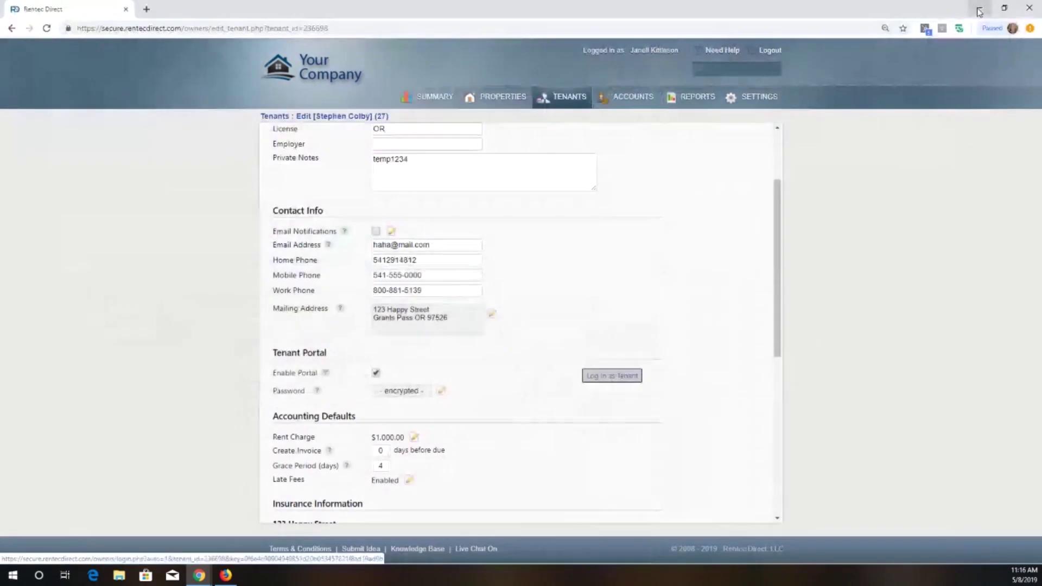
left_click(429, 98)
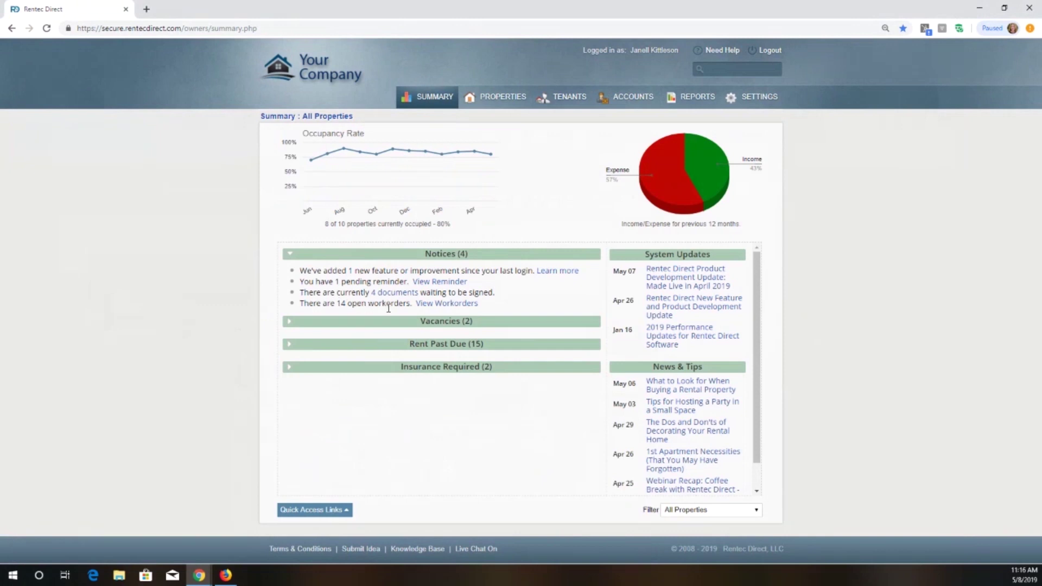
left_click(454, 308)
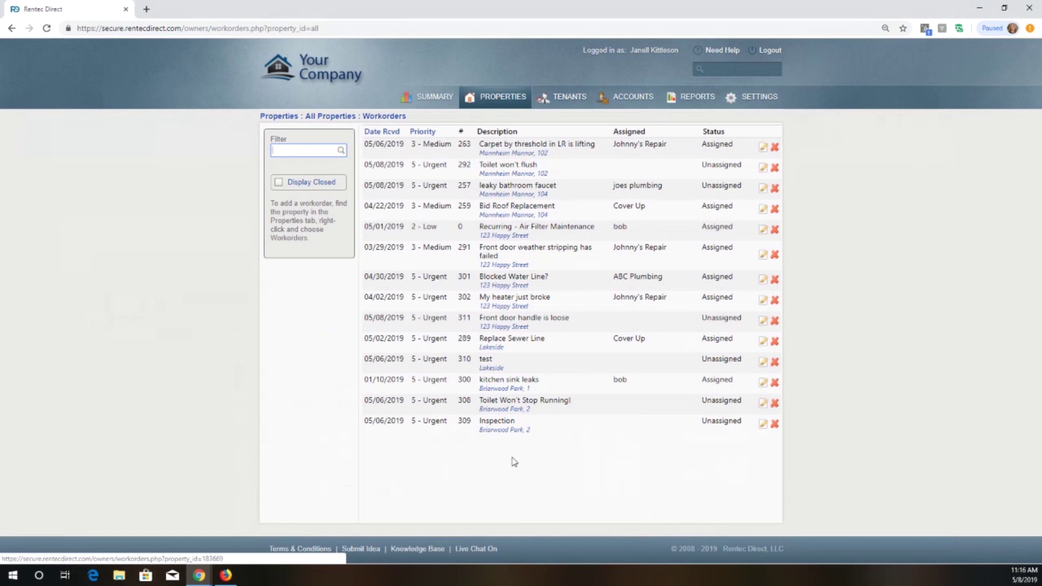
left_click(433, 97)
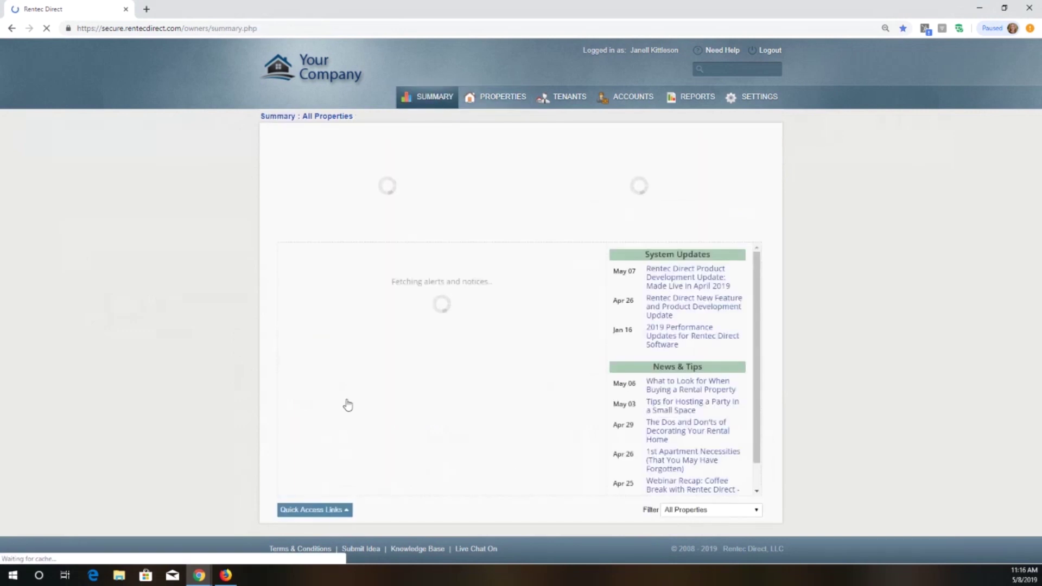
- Open the Brown LLC owner's details for editing and log in to the portal as that owner in an incognito window
left_click(319, 510)
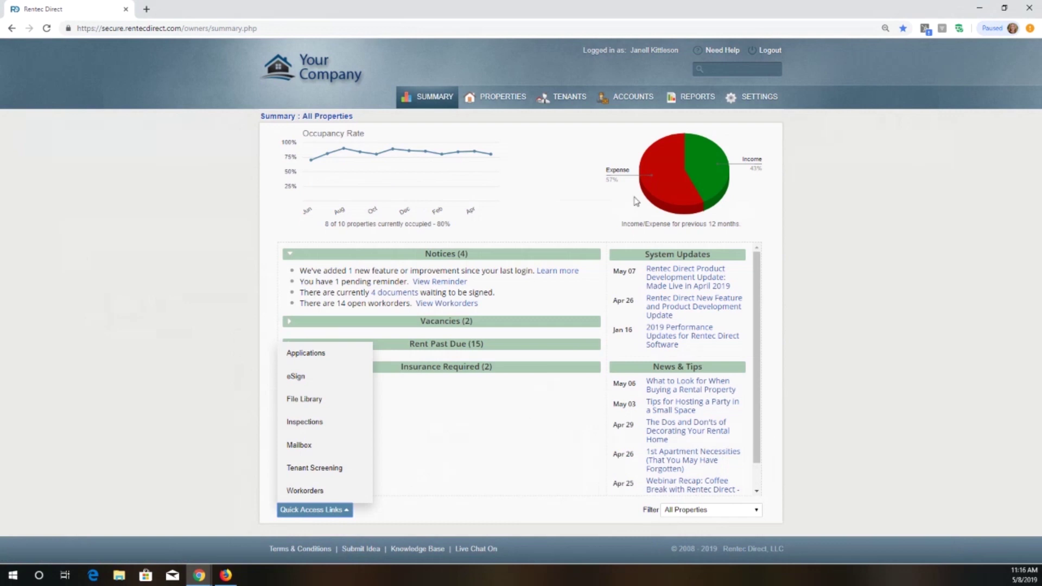
left_click(629, 98)
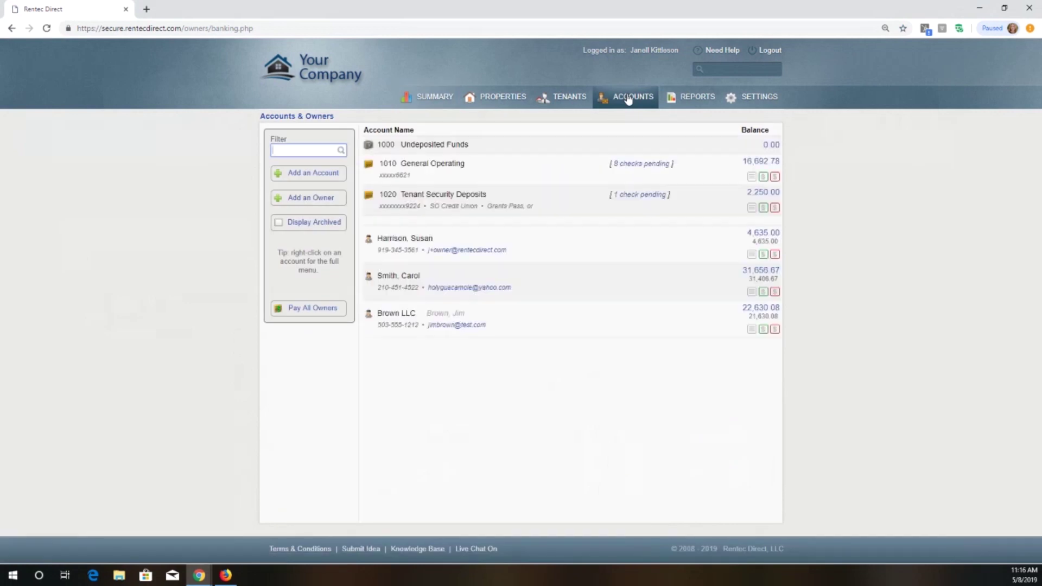
right_click(391, 311)
left_click(426, 317)
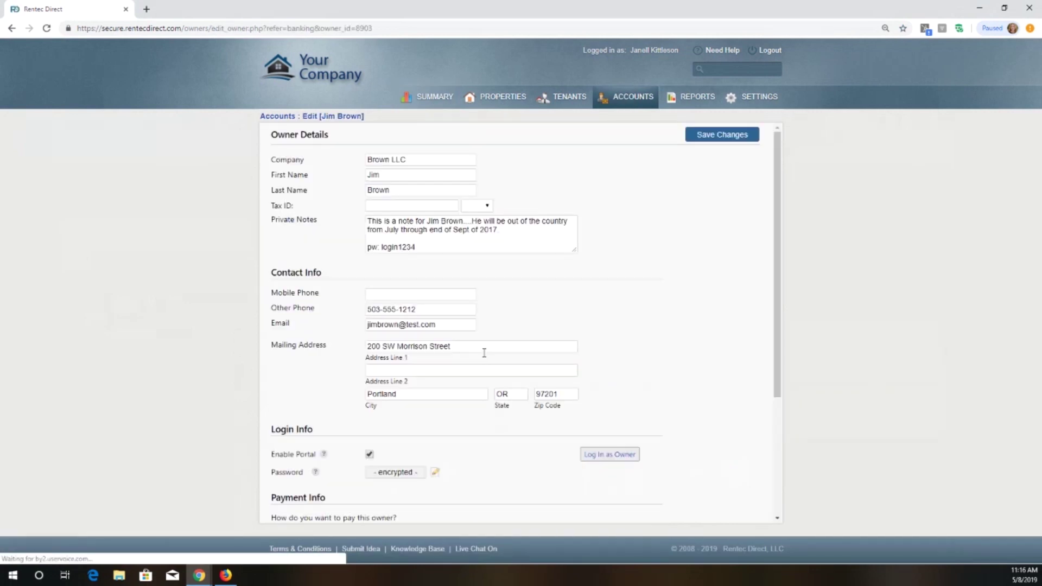
right_click(603, 458)
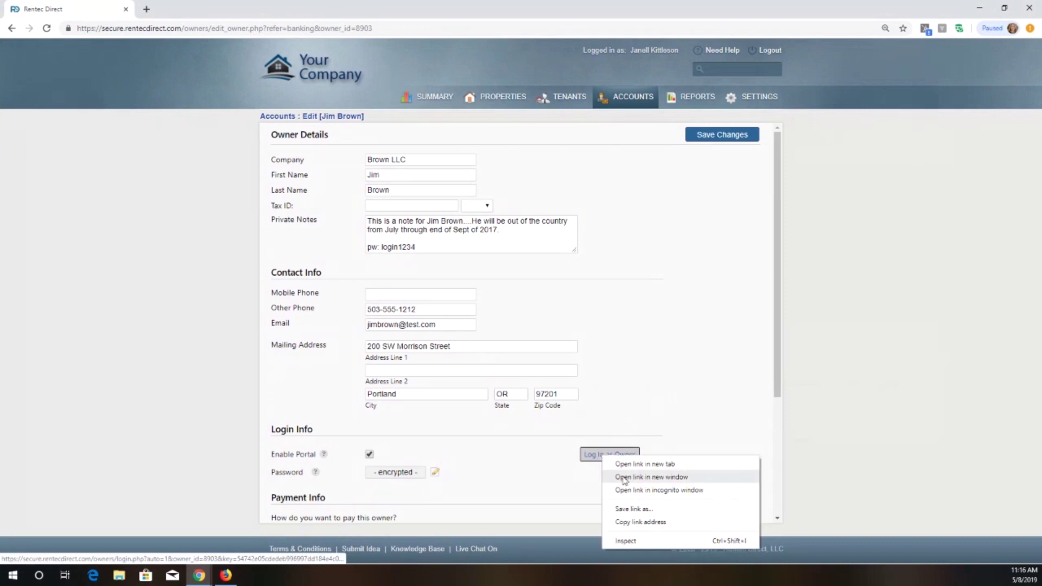
left_click(626, 494)
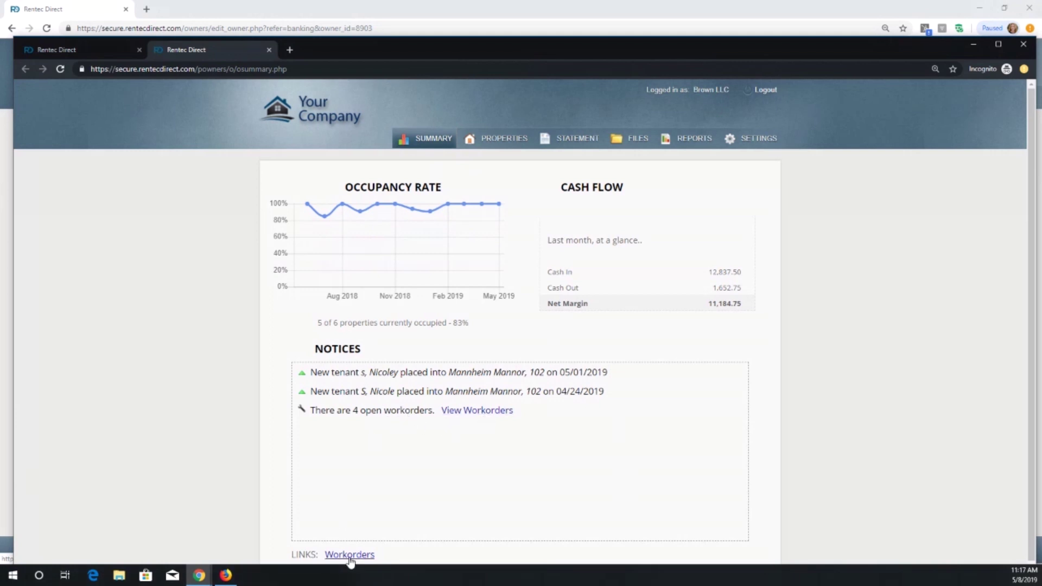
- View the owner's open workorders from the portal notices and open the one about the lifting carpet at Mannheim Mannor, 102
left_click(476, 415)
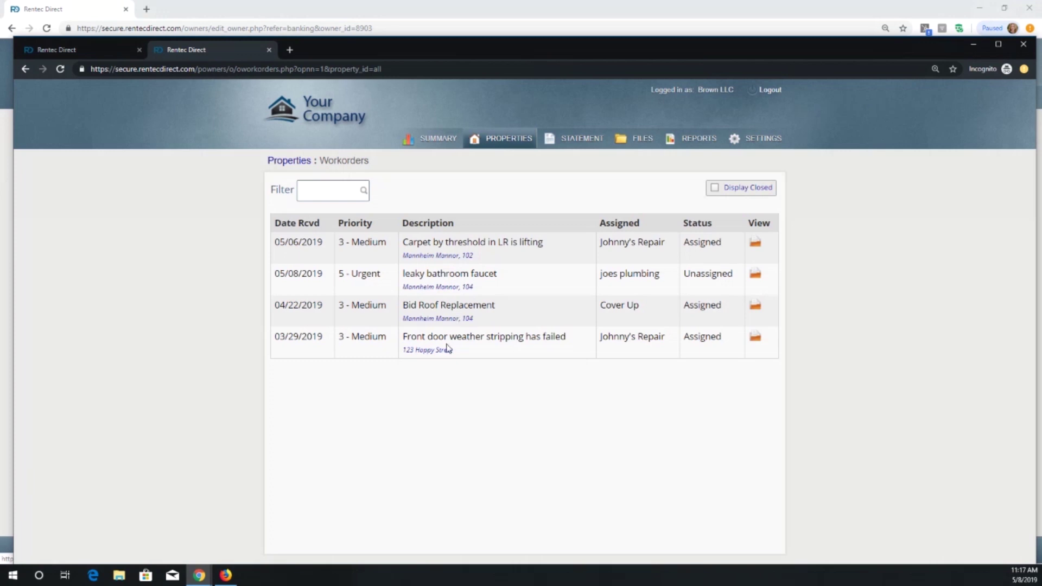
left_click(756, 244)
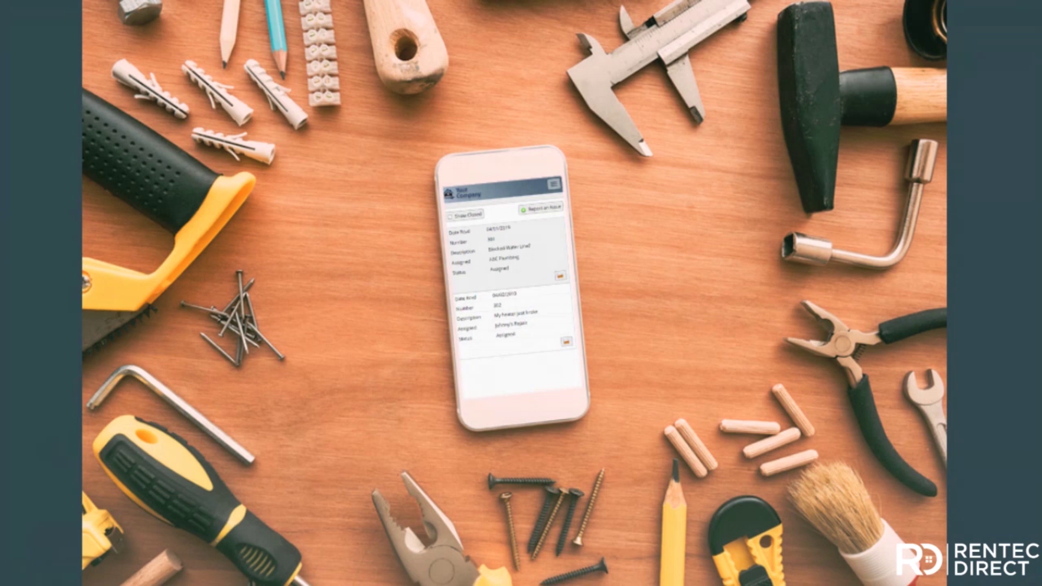
left_click(68, 239)
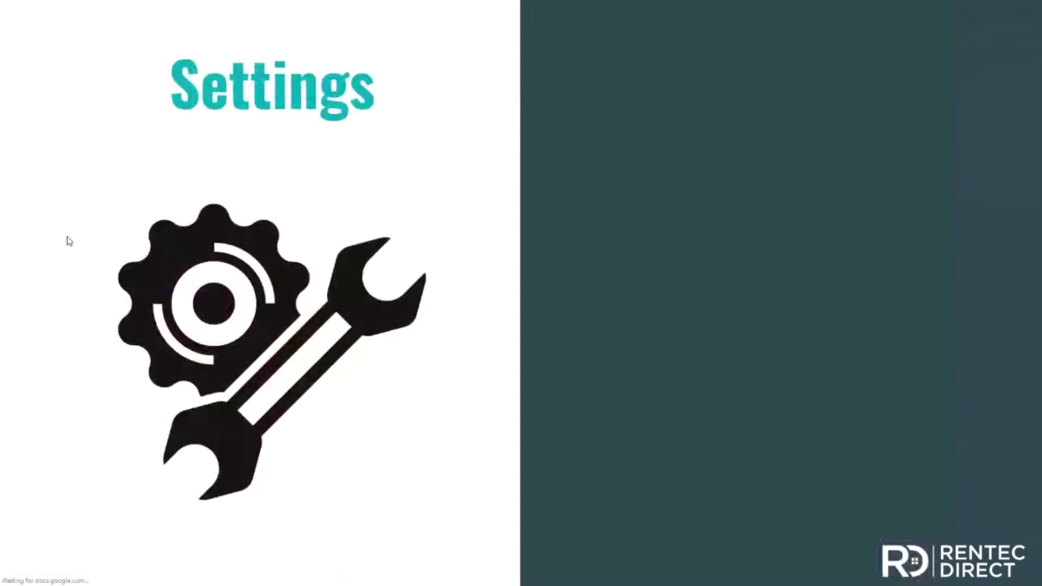